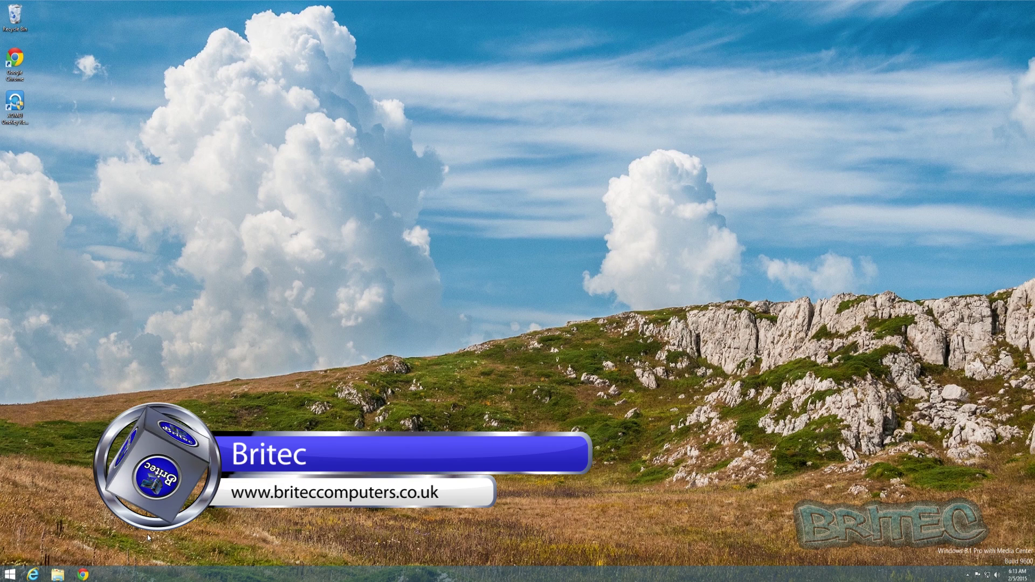
# - Launch the Windows Store app from its tile on the Start screen
pyautogui.click(10, 574)
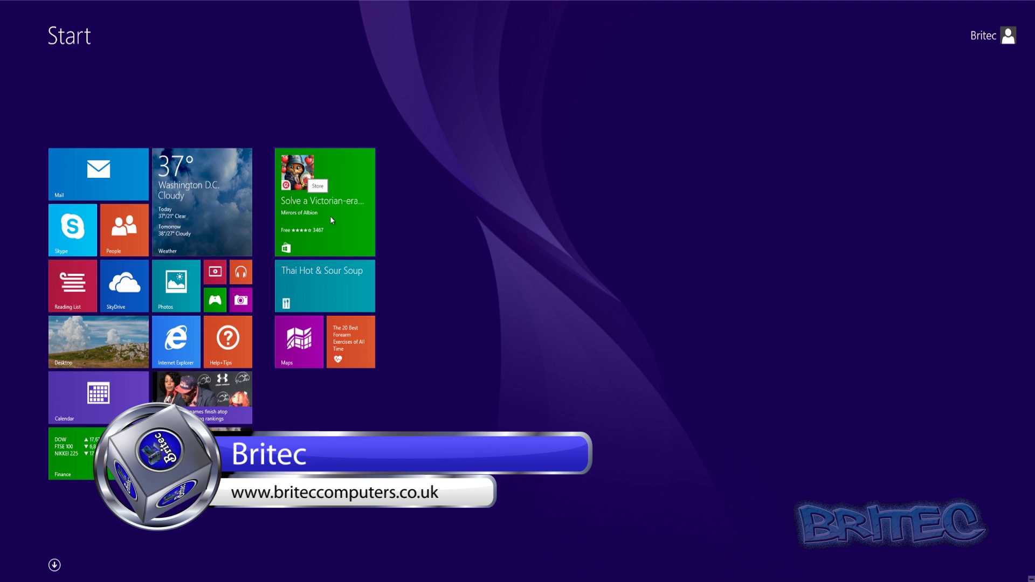
pyautogui.click(330, 216)
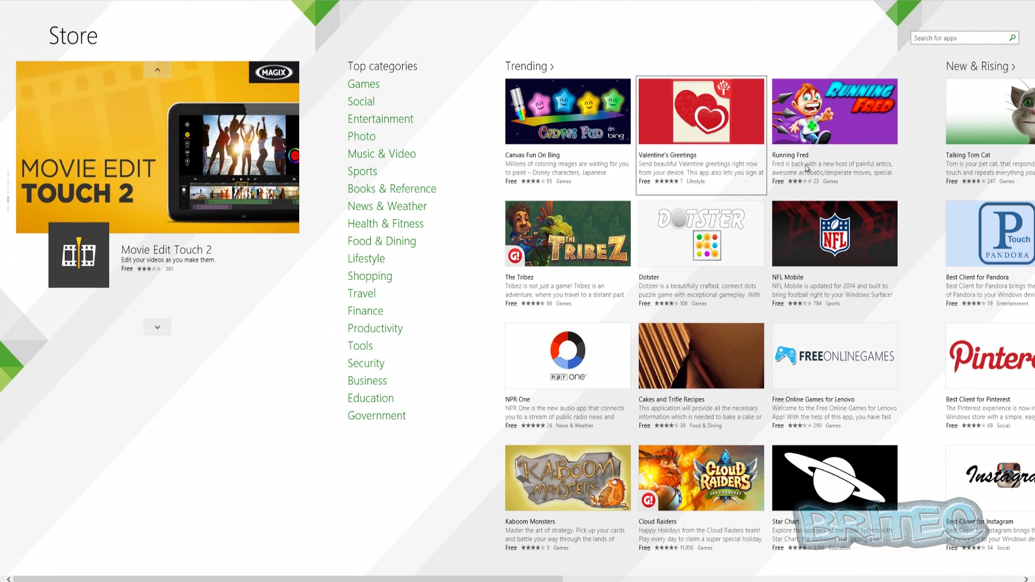
# - Leave the working Store home page and switch back to the desktop via the top-left corner
pyautogui.moveTo(1031, 8)
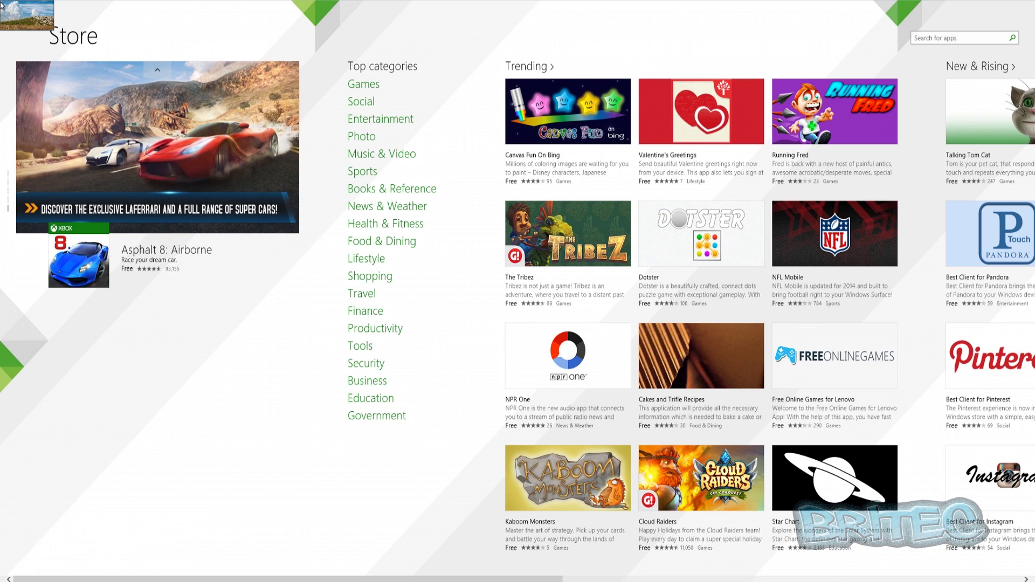
pyautogui.click(4, 9)
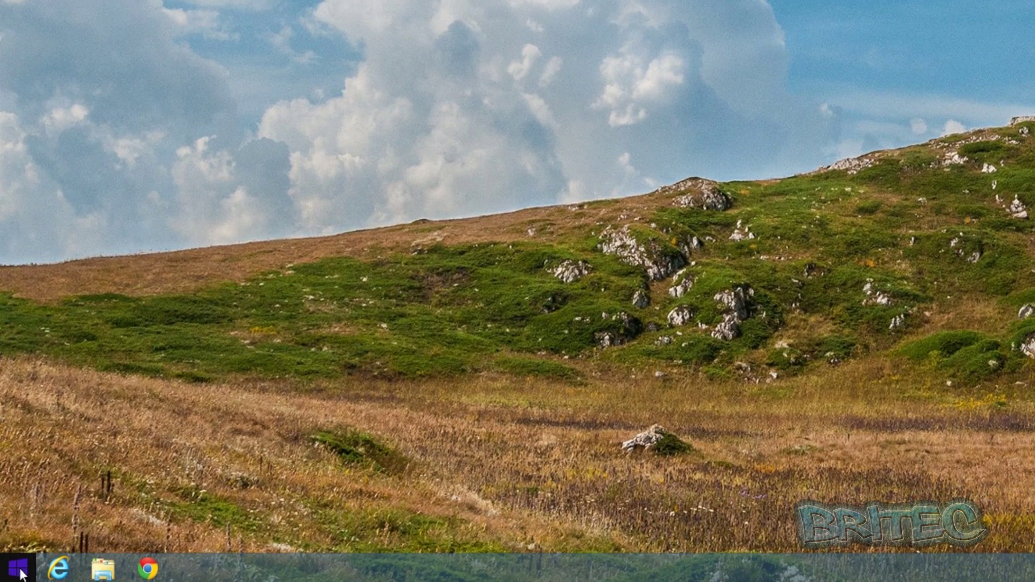
# - Run gpedit.msc from the Start button's Run dialog
pyautogui.rightClick(21, 574)
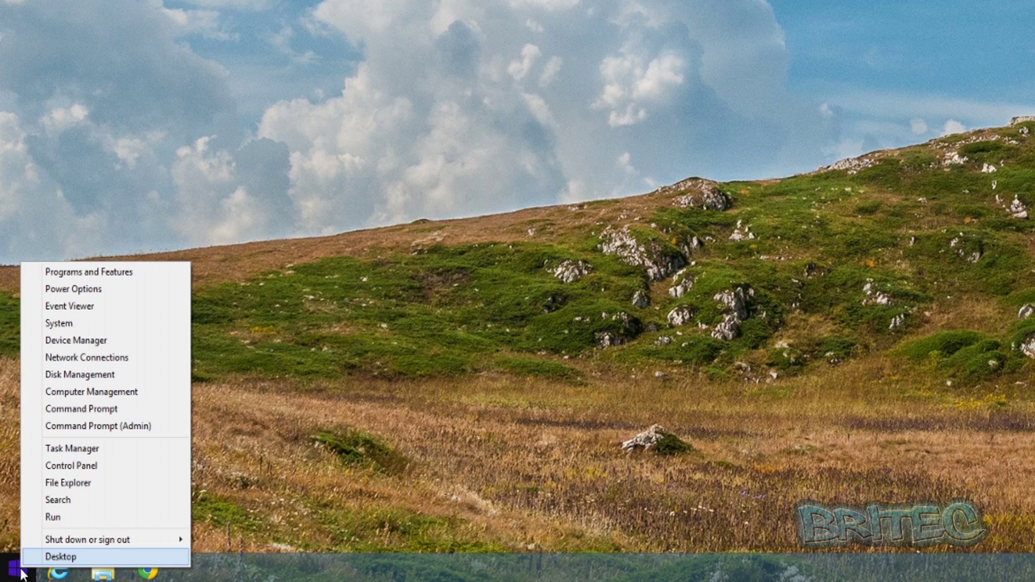
pyautogui.click(60, 518)
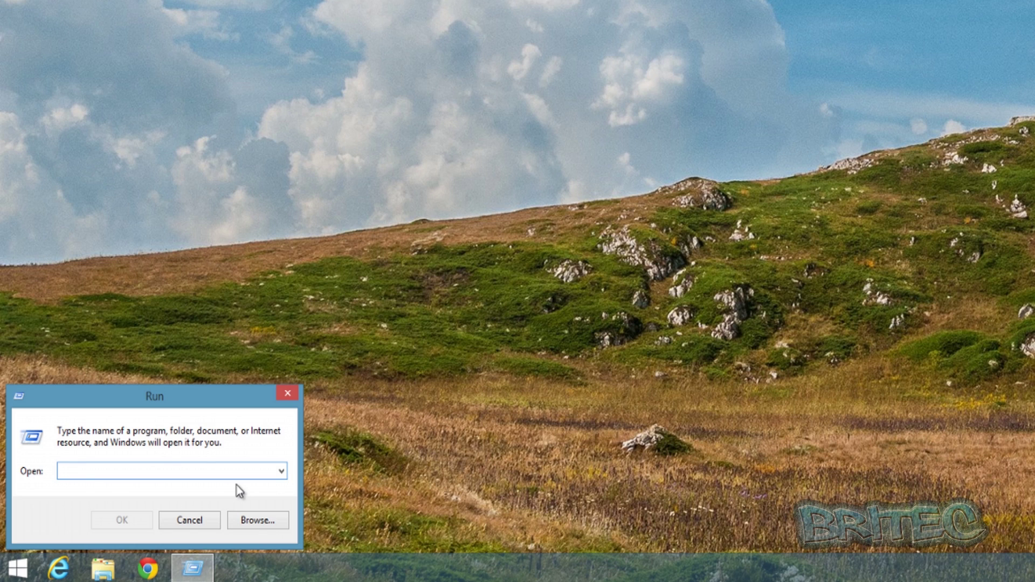
pyautogui.write('gpedit')
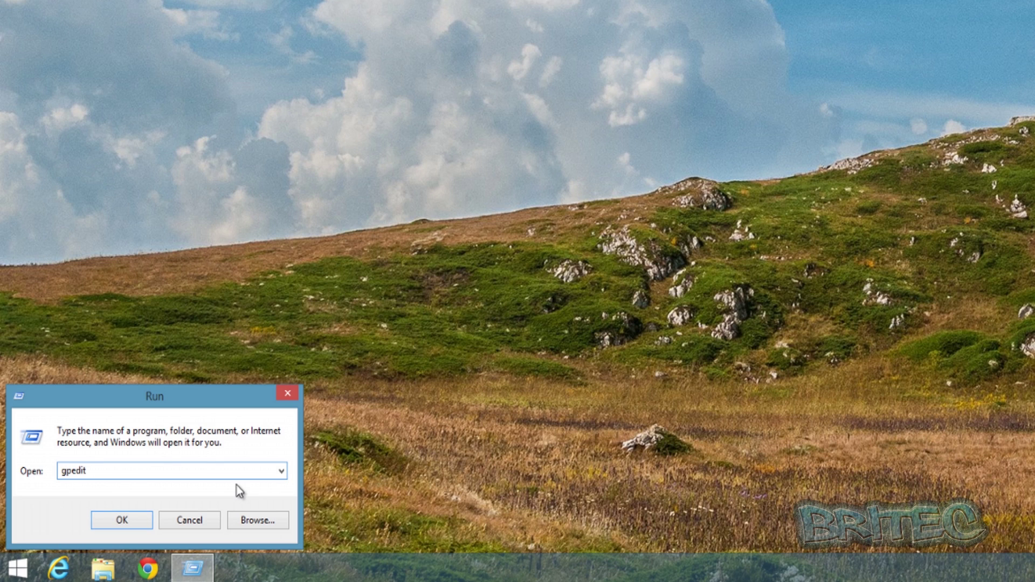
pyautogui.write('.msc')
pyautogui.click(124, 521)
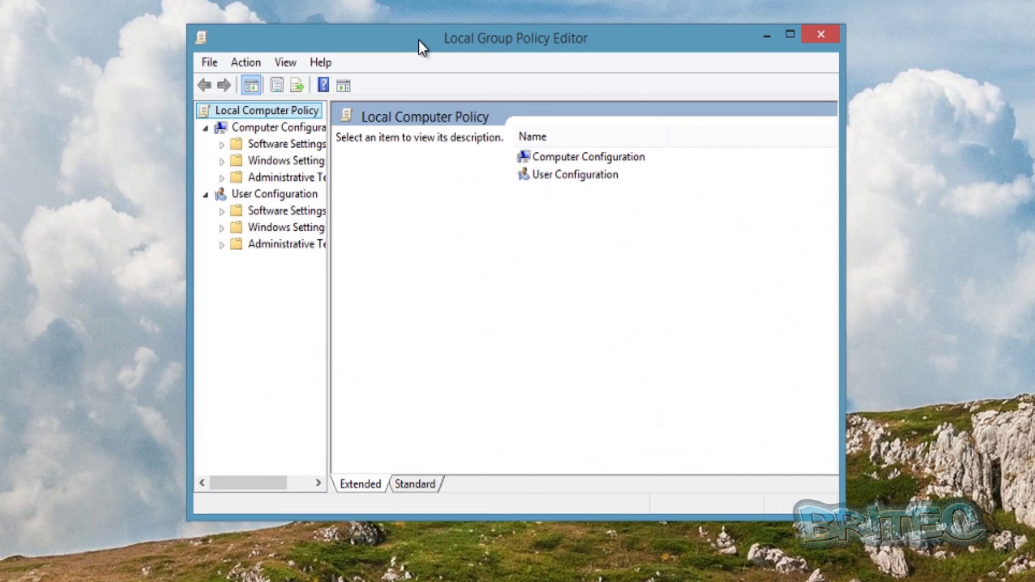
# - Go to User Configuration > Administrative Templates > Windows Components > Store, widening panes to show the State column
pyautogui.moveTo(329, 254); pyautogui.dragTo(390, 259)
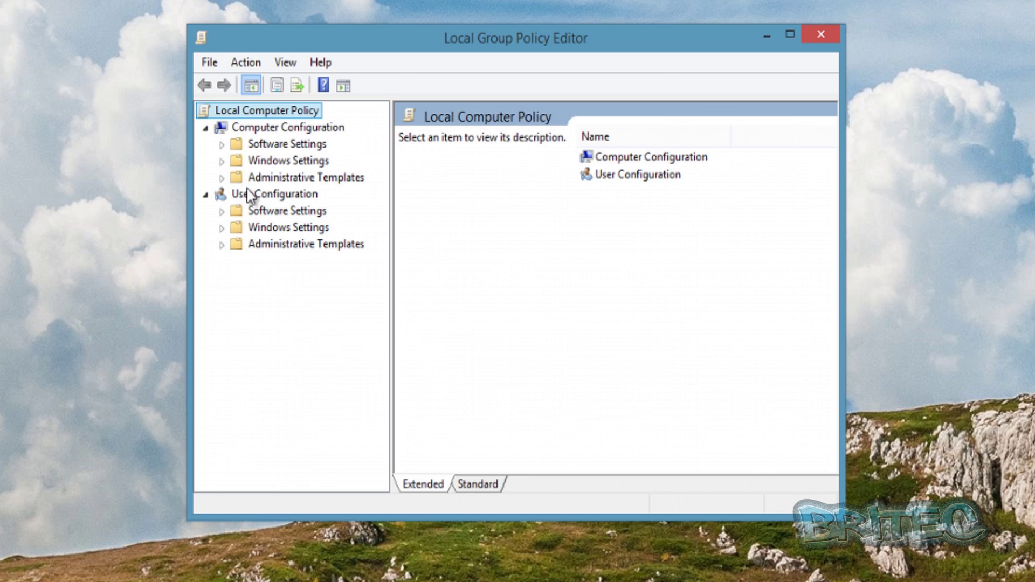
pyautogui.click(273, 196)
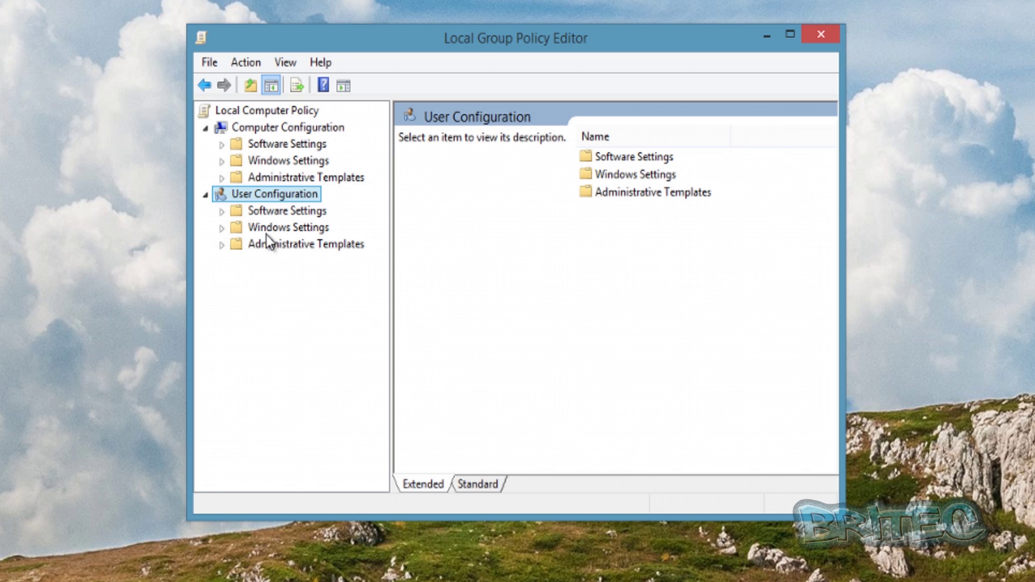
pyautogui.click(305, 246)
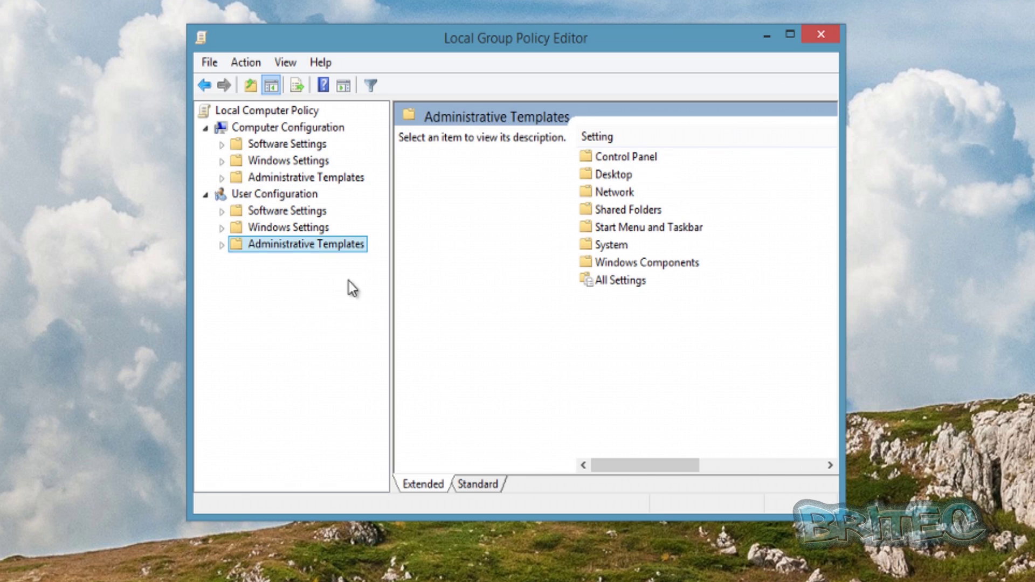
pyautogui.click(222, 247)
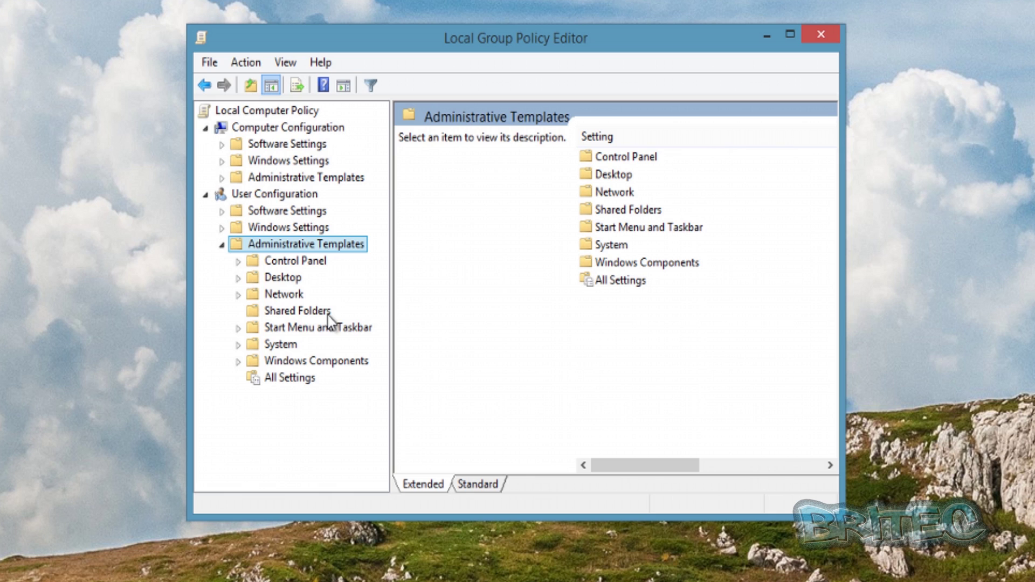
pyautogui.click(265, 361)
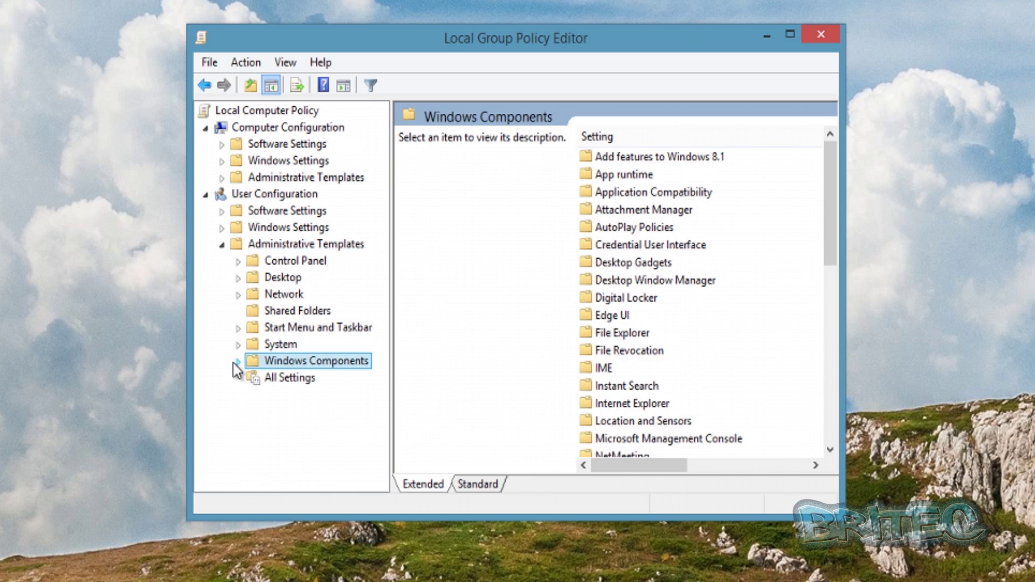
pyautogui.click(237, 361)
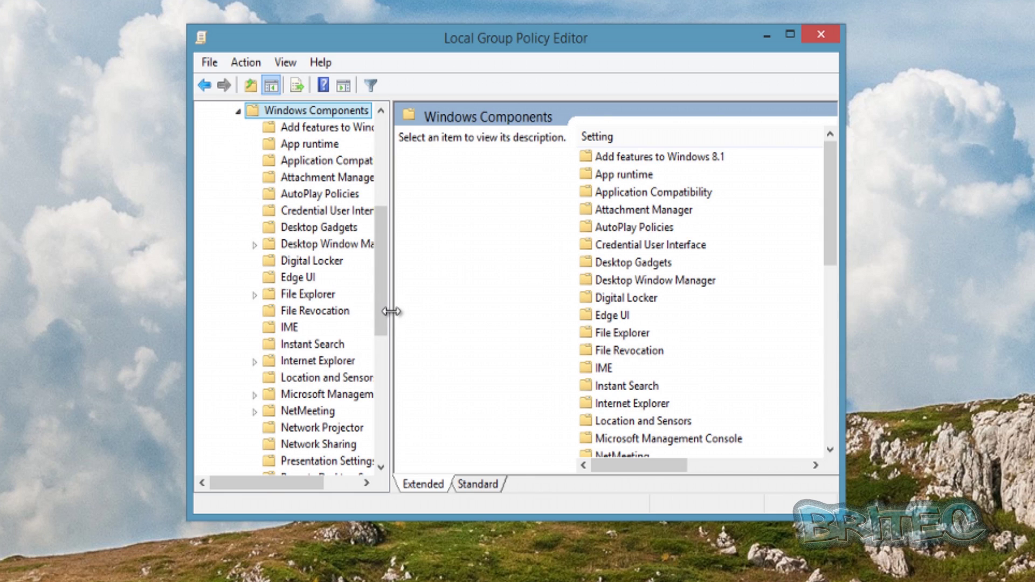
pyautogui.moveTo(391, 312); pyautogui.dragTo(435, 318)
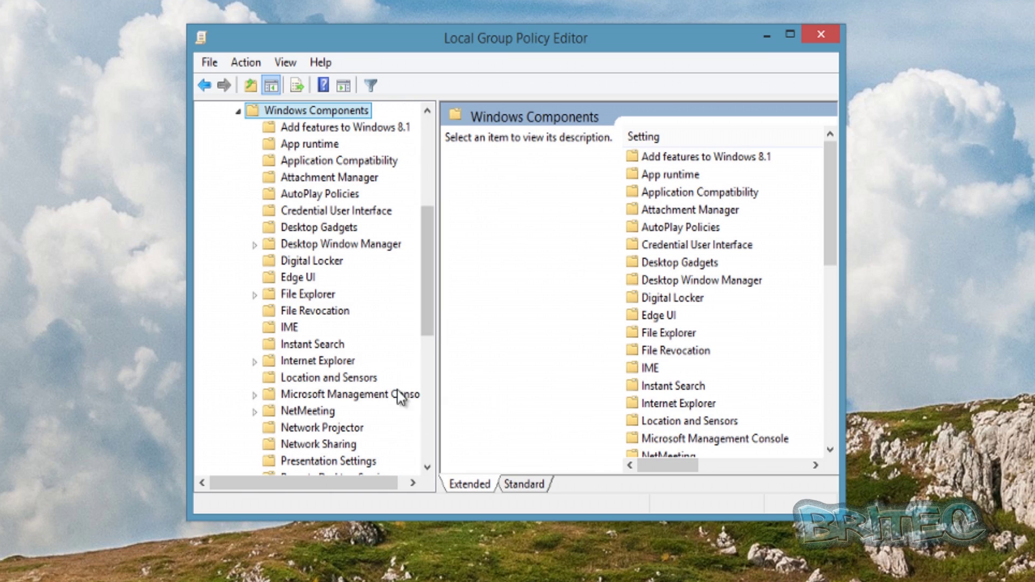
pyautogui.moveTo(427, 270); pyautogui.dragTo(430, 342)
pyautogui.click(291, 329)
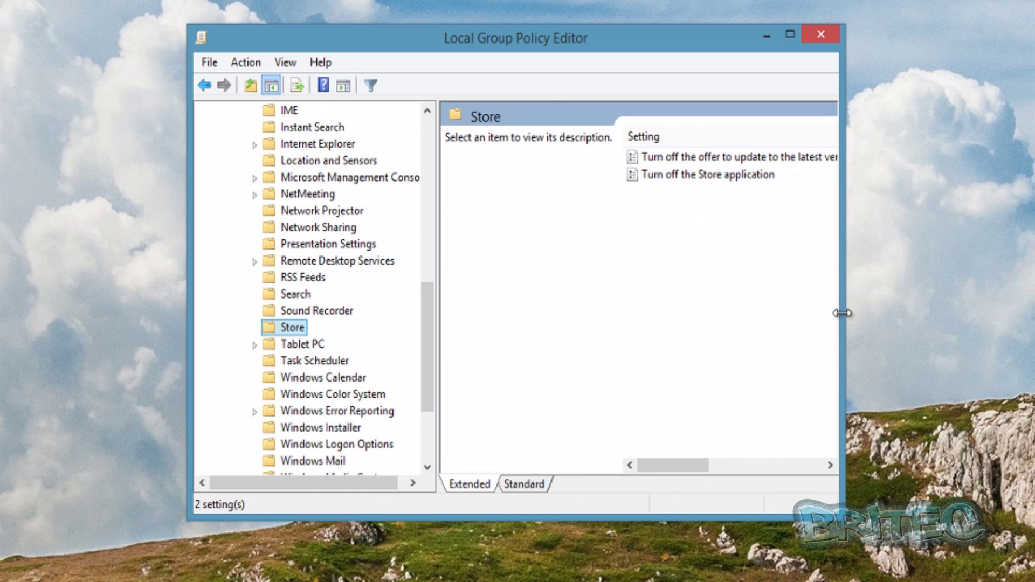
pyautogui.moveTo(842, 314); pyautogui.dragTo(953, 327)
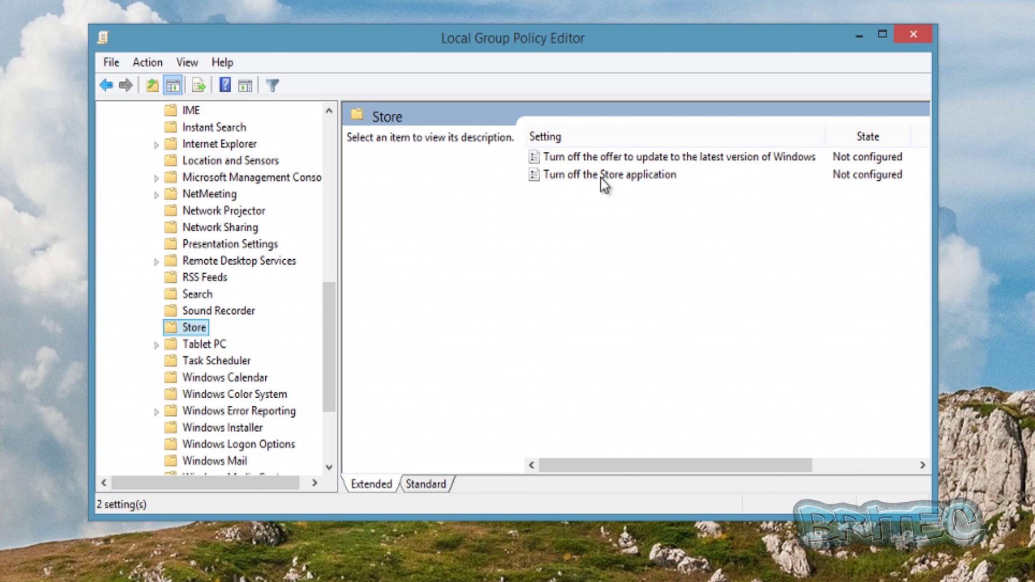
# - Enable 'Turn off the Store application' with the comment 'disabled store' and apply it
pyautogui.click(620, 177)
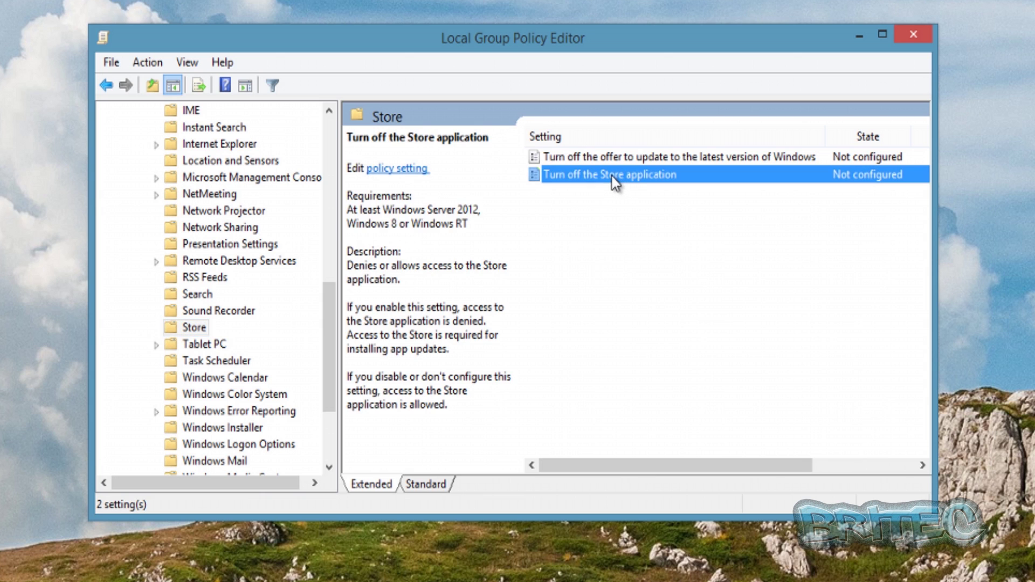
pyautogui.doubleClick(614, 176)
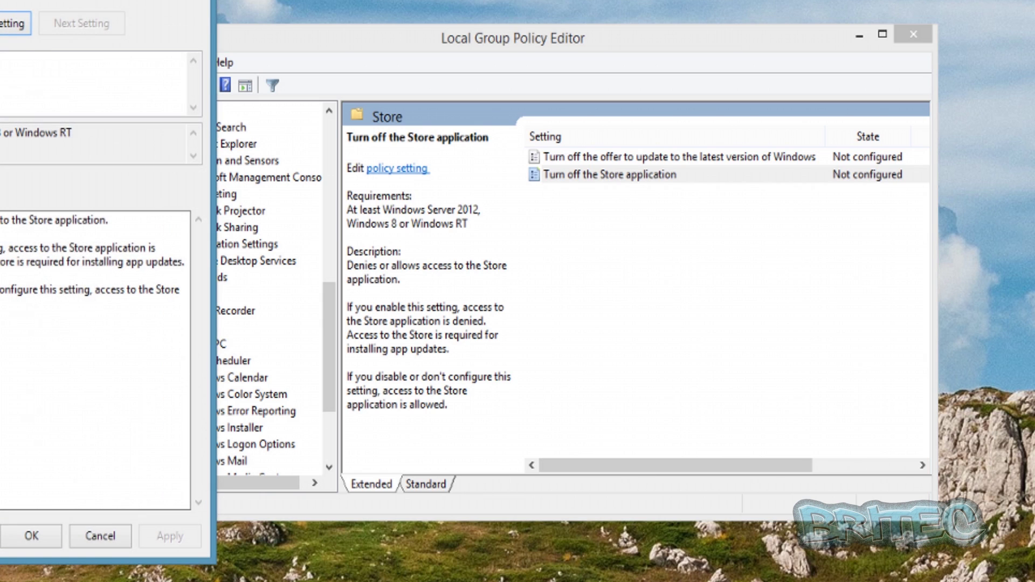
pyautogui.moveTo(1, 1); pyautogui.dragTo(608, 25)
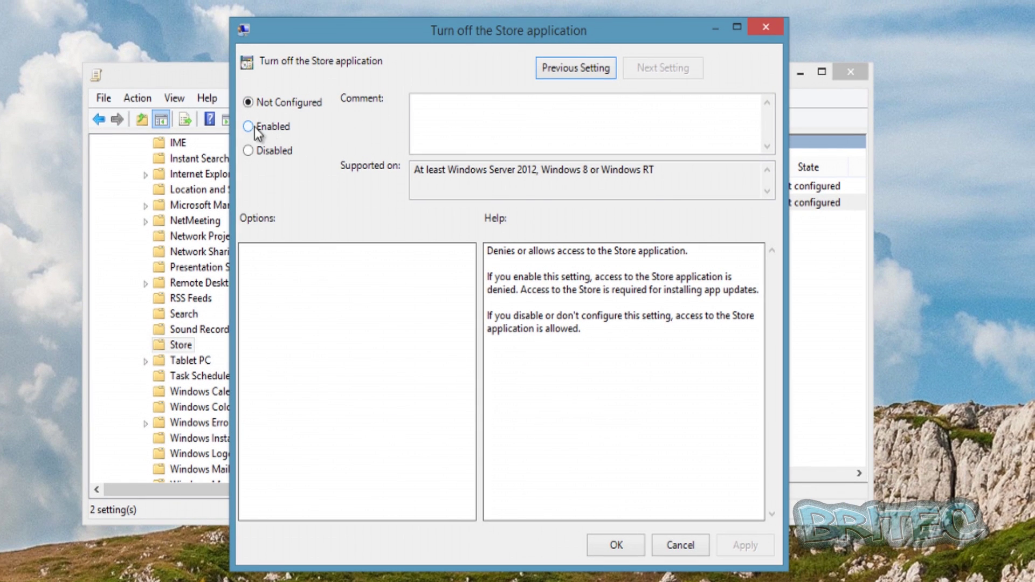
pyautogui.click(248, 127)
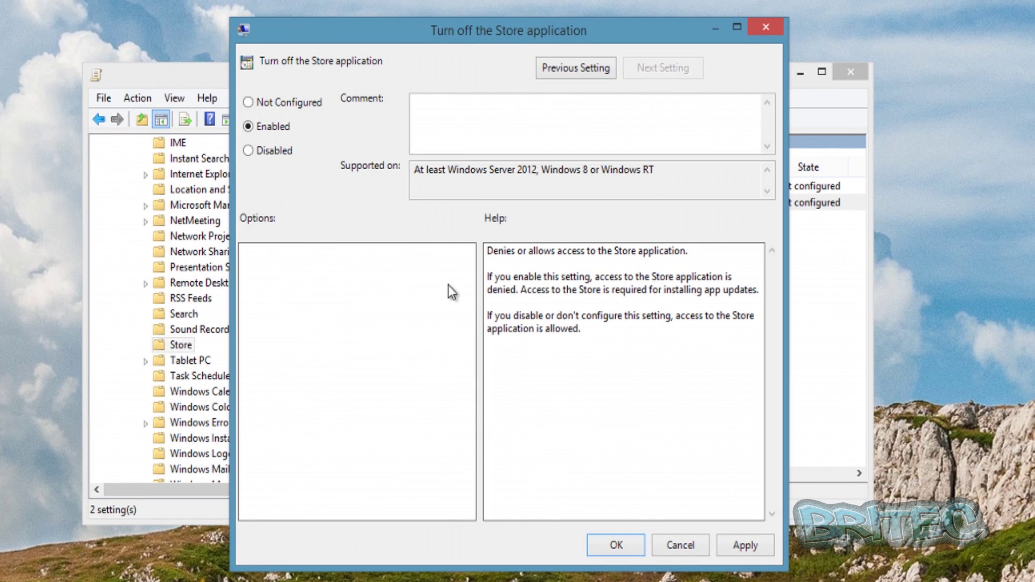
pyautogui.click(450, 110)
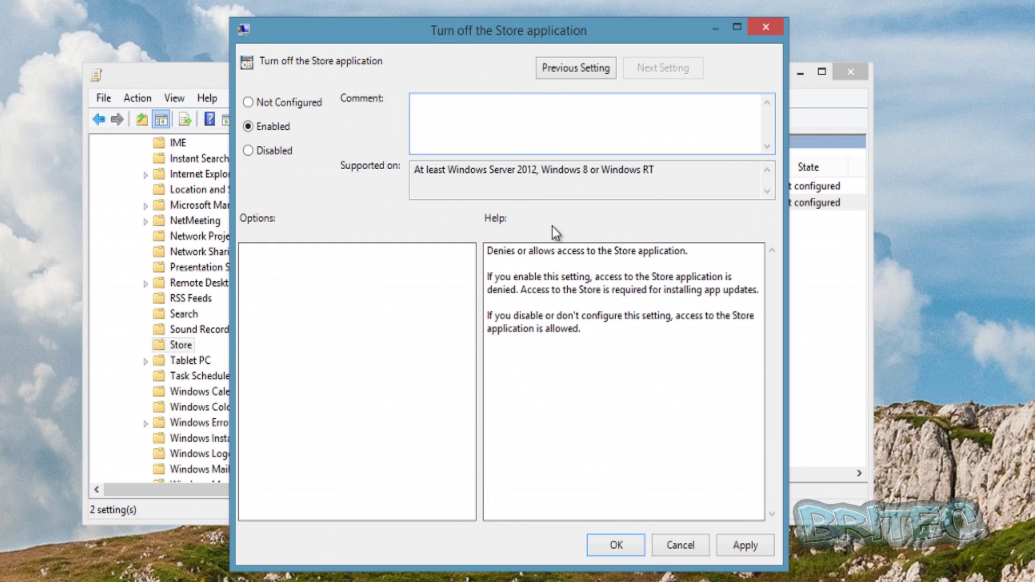
pyautogui.write('disabled store')
pyautogui.click(745, 545)
pyautogui.click(617, 546)
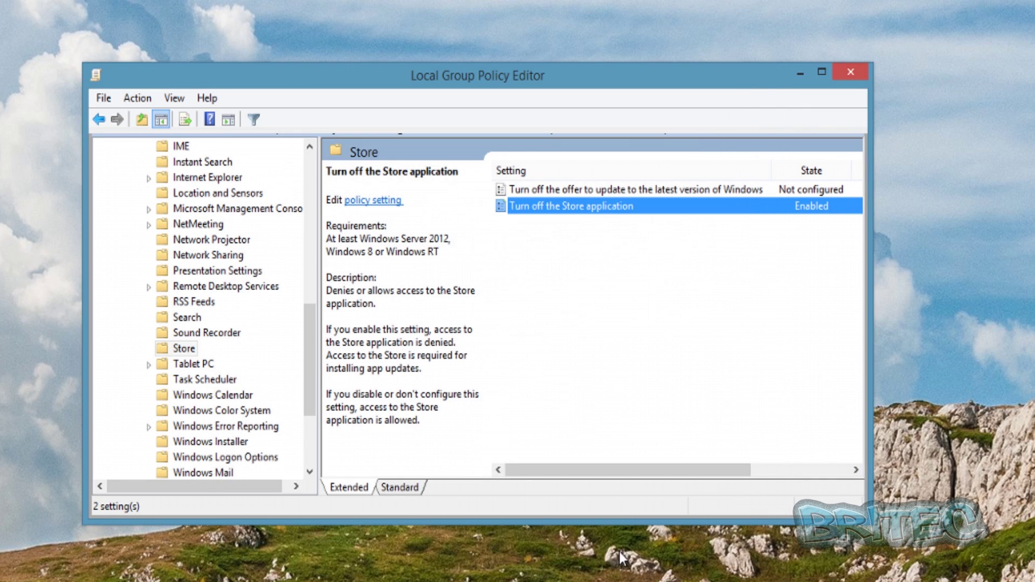
# - Minimize the editor and run 'gpupdate /force' from the Run dialog
pyautogui.click(801, 72)
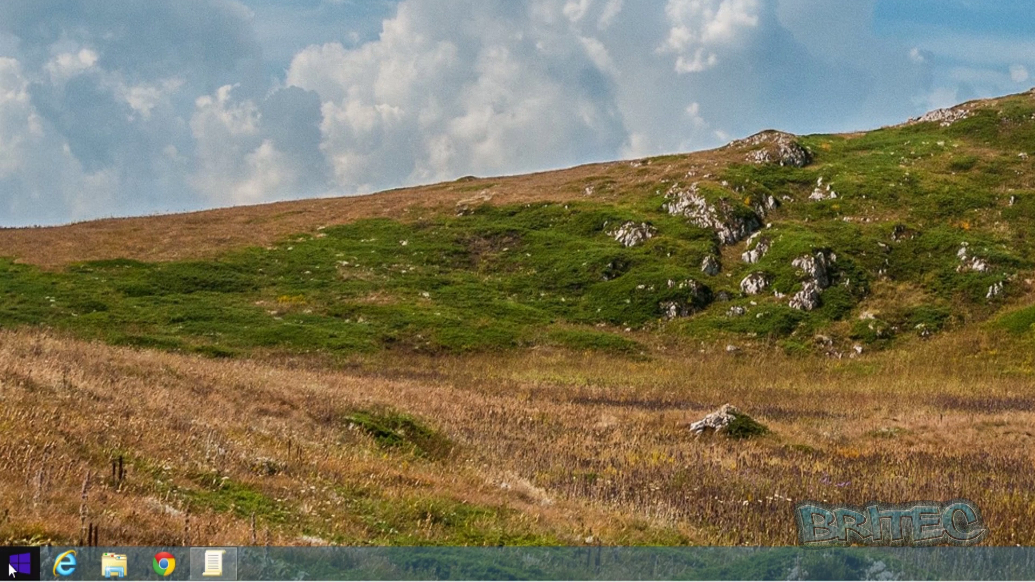
pyautogui.rightClick(12, 571)
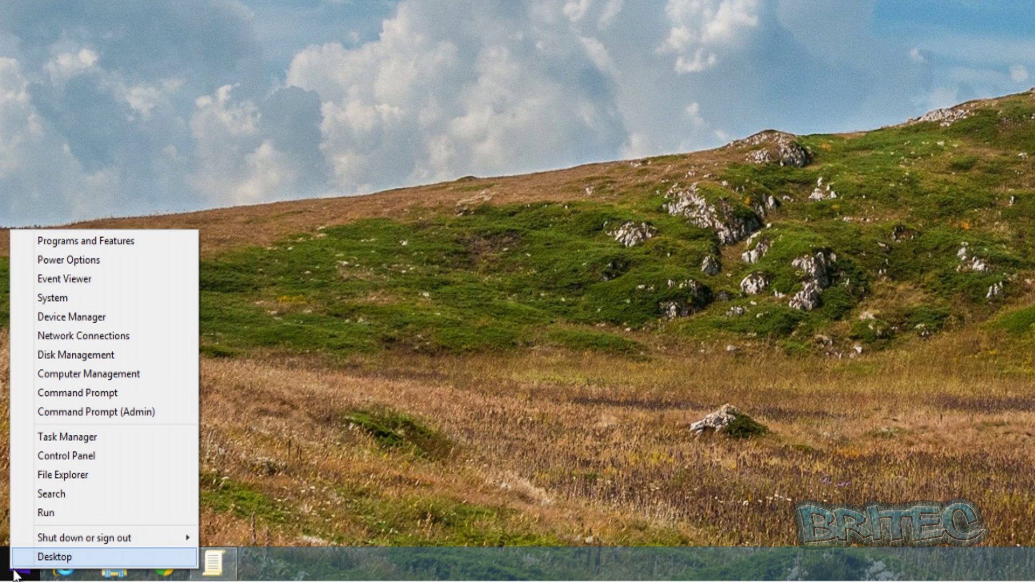
pyautogui.click(51, 515)
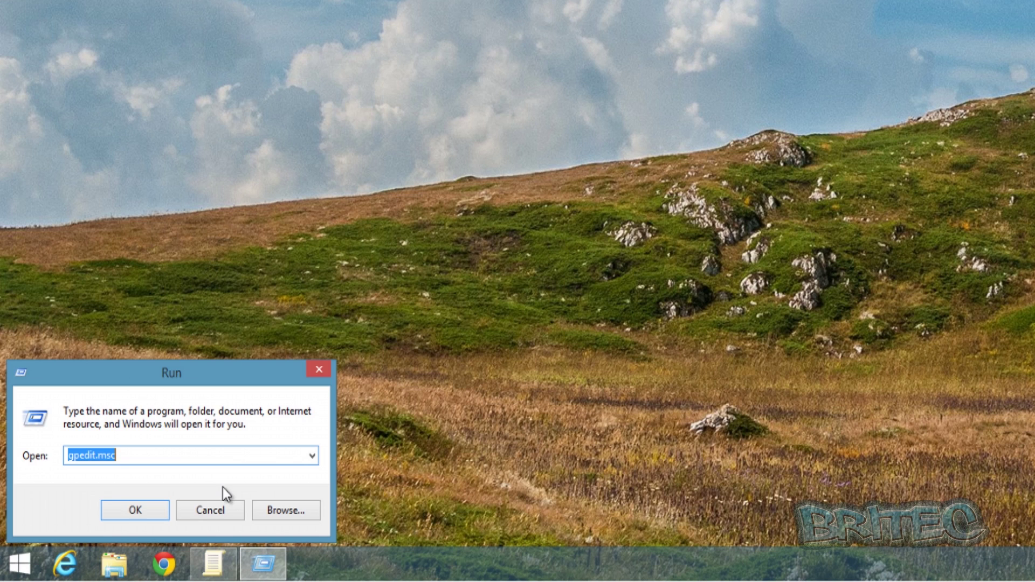
pyautogui.write('gp')
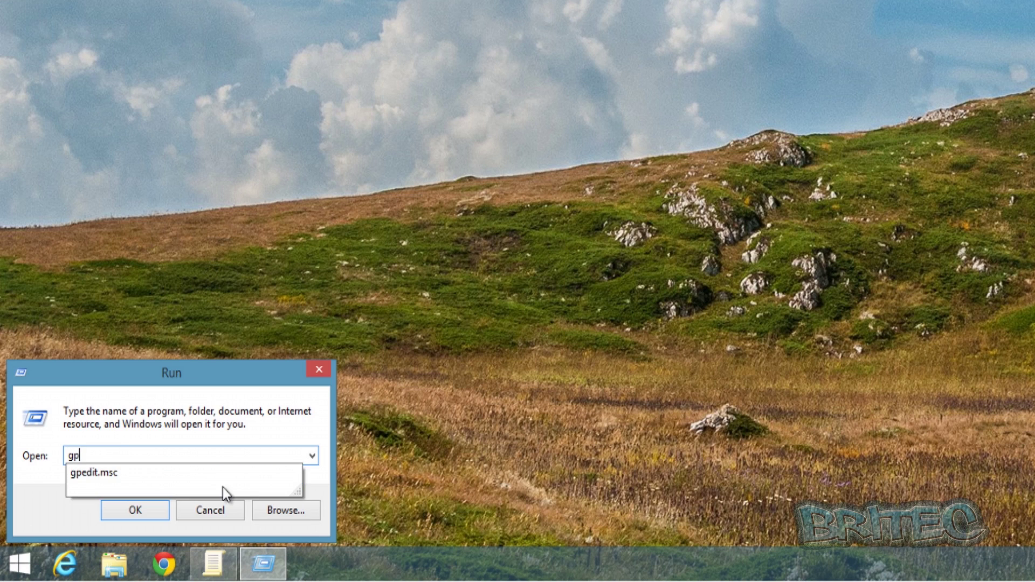
pyautogui.write('update ')
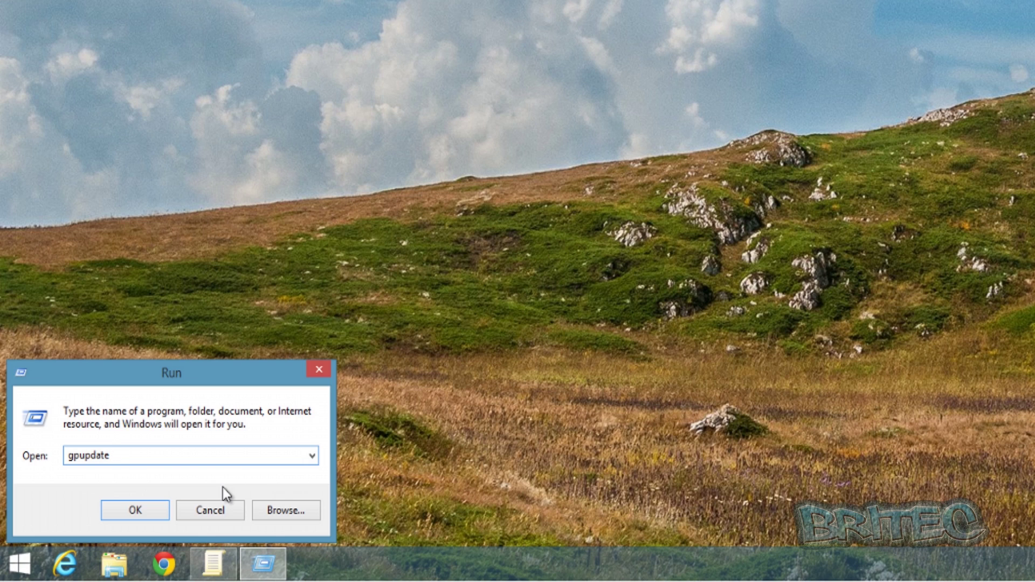
pyautogui.write('/force')
pyautogui.click(136, 510)
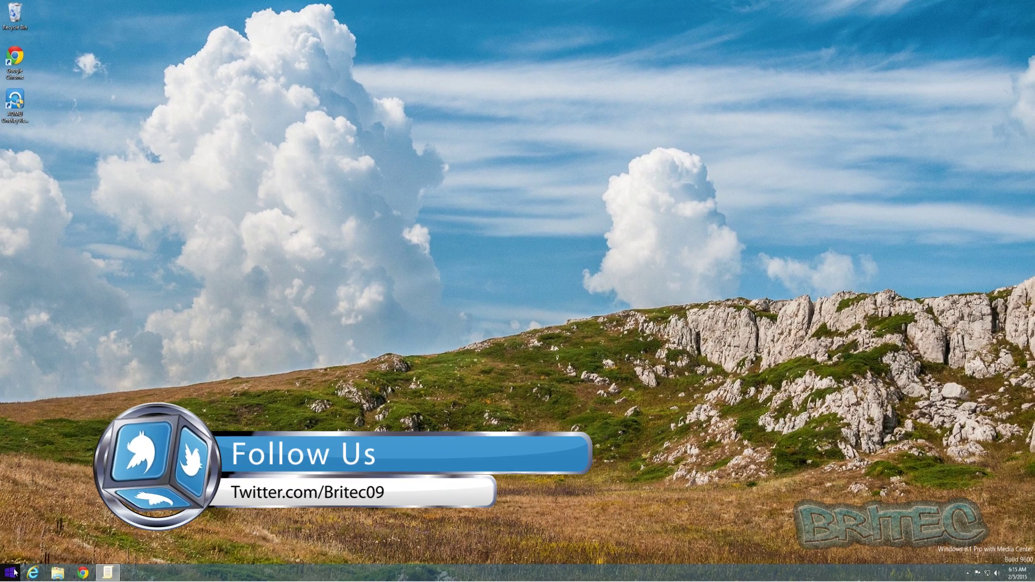
# - Open the Store from the Start screen to confirm it's blocked, then restore the Group Policy Editor
pyautogui.click(5, 575)
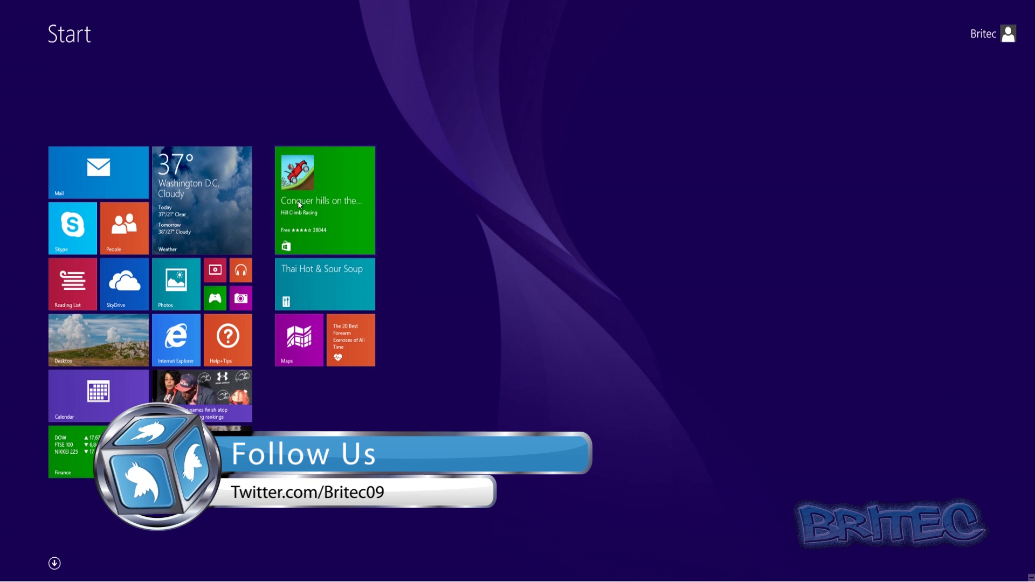
pyautogui.click(316, 214)
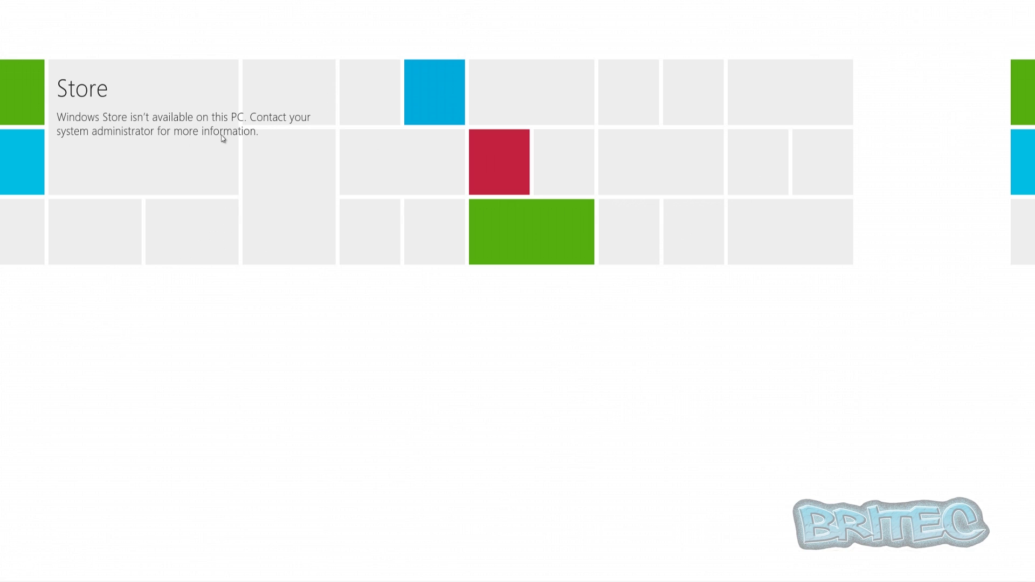
pyautogui.click(8, 13)
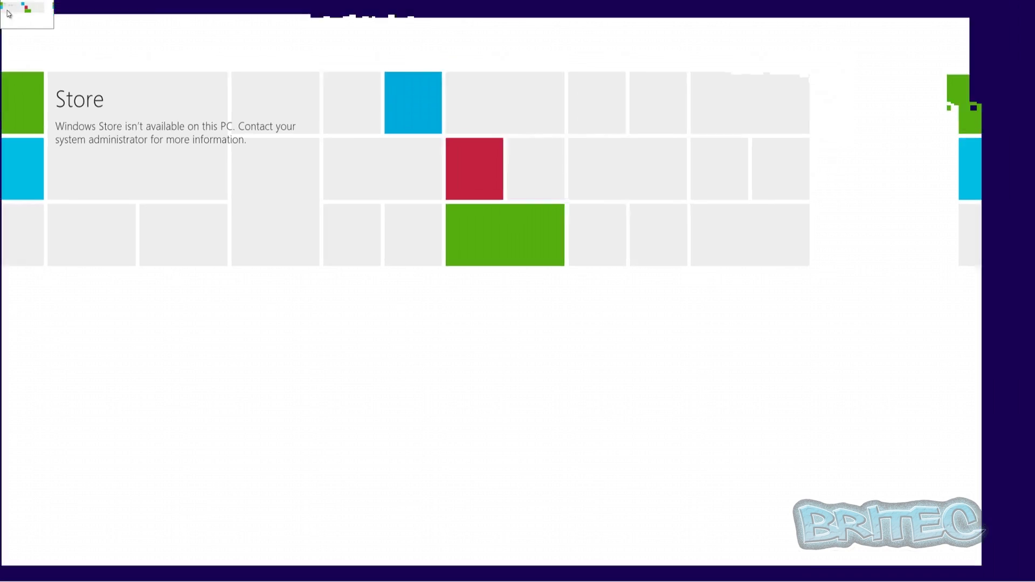
pyautogui.moveTo(105, 576)
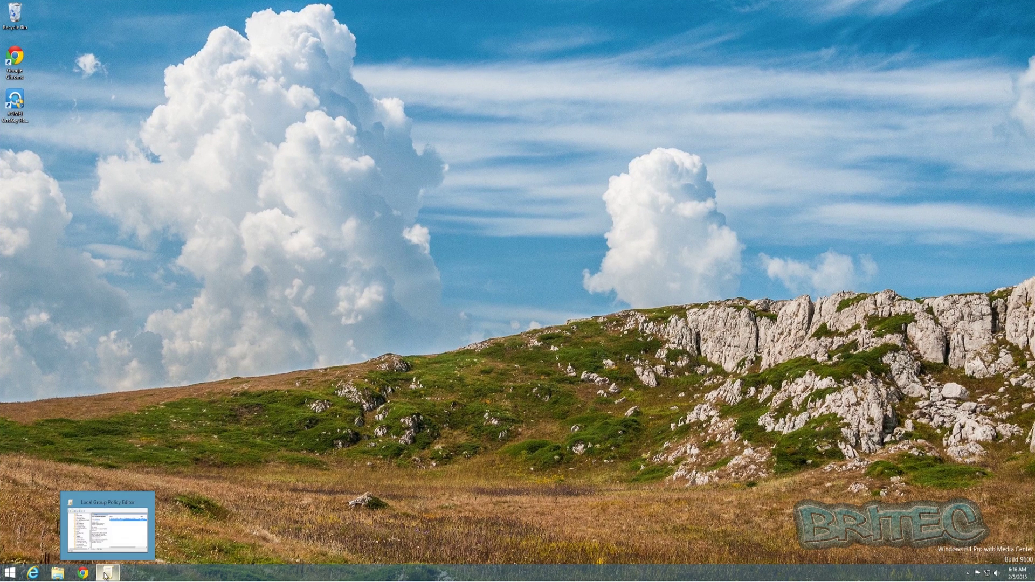
pyautogui.click(114, 536)
# - Switch 'Turn off the Store application' to Not Configured and apply the change
pyautogui.doubleClick(561, 200)
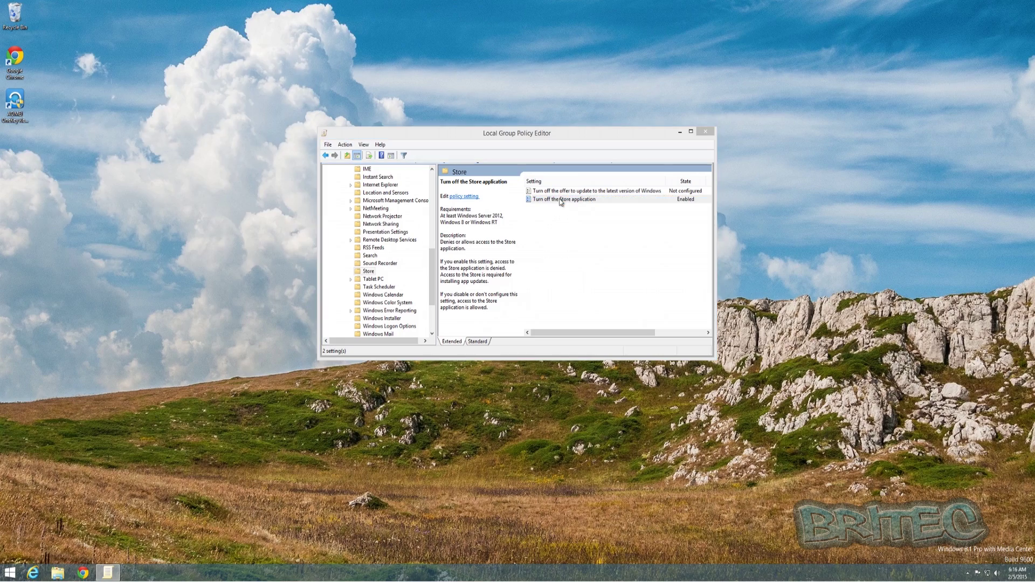
pyautogui.moveTo(135, 33); pyautogui.dragTo(494, 121)
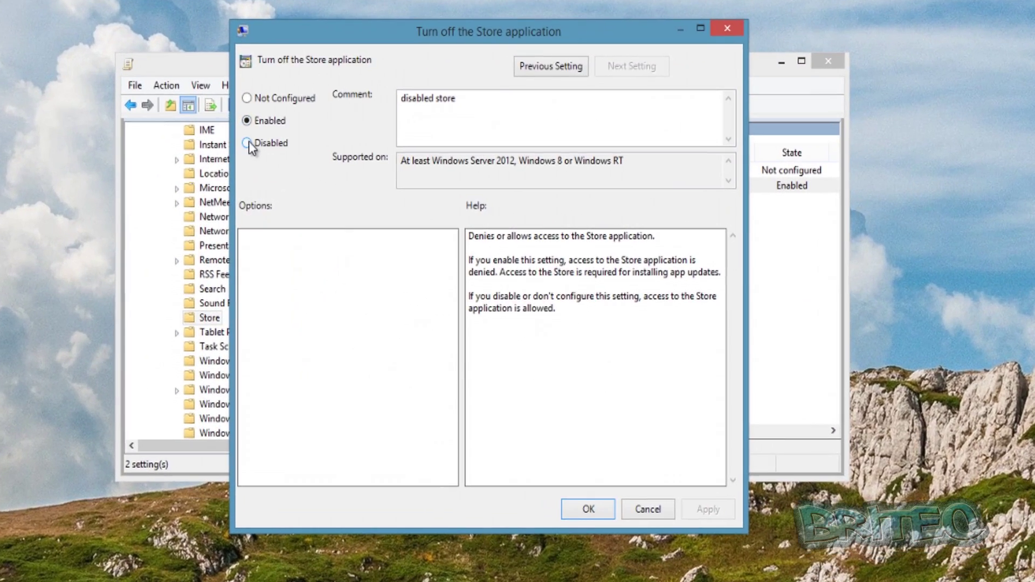
pyautogui.click(247, 99)
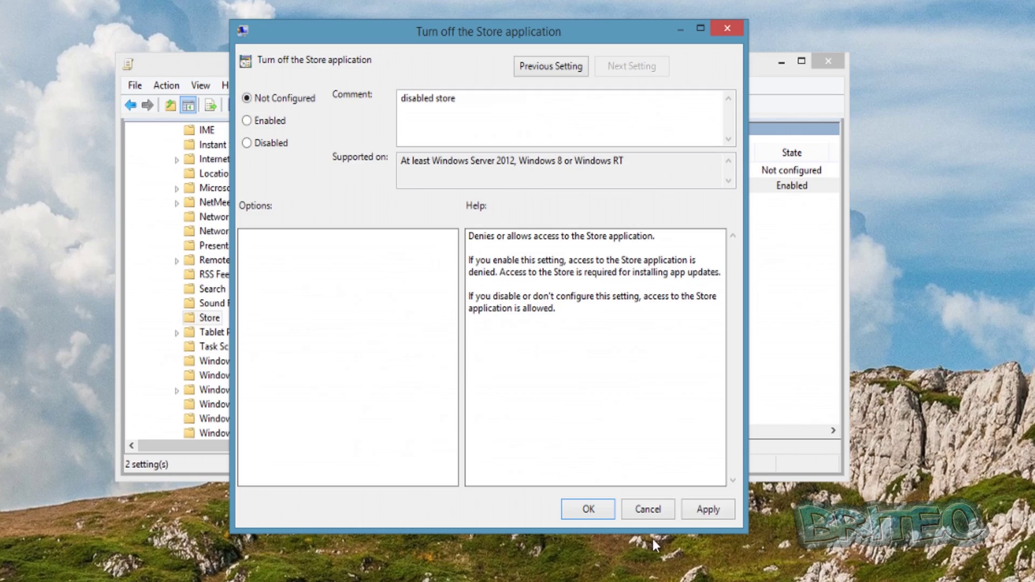
pyautogui.click(696, 511)
pyautogui.click(587, 512)
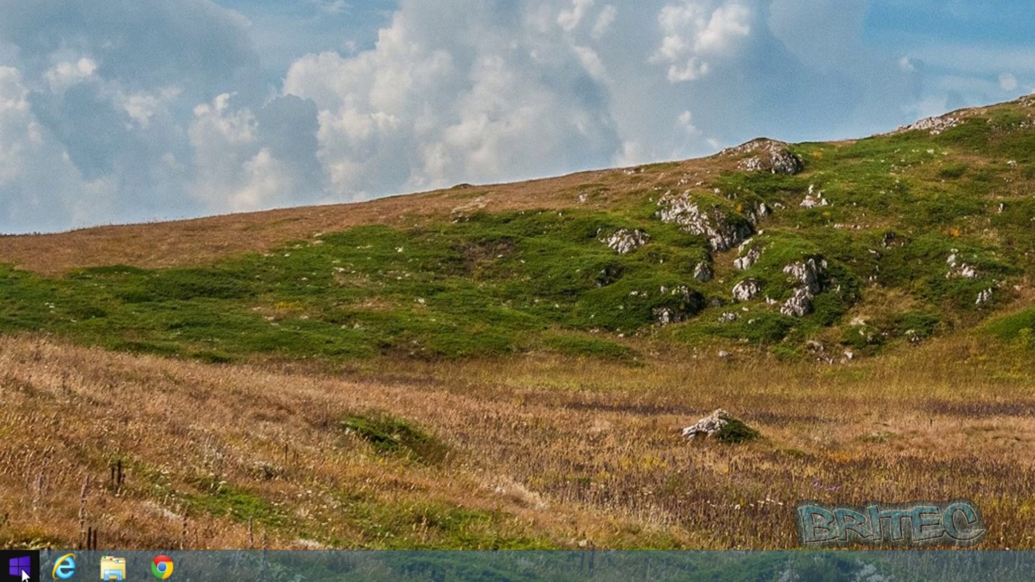
# - Run regedit from the Run dialog and approve the administrator prompt
pyautogui.rightClick(23, 575)
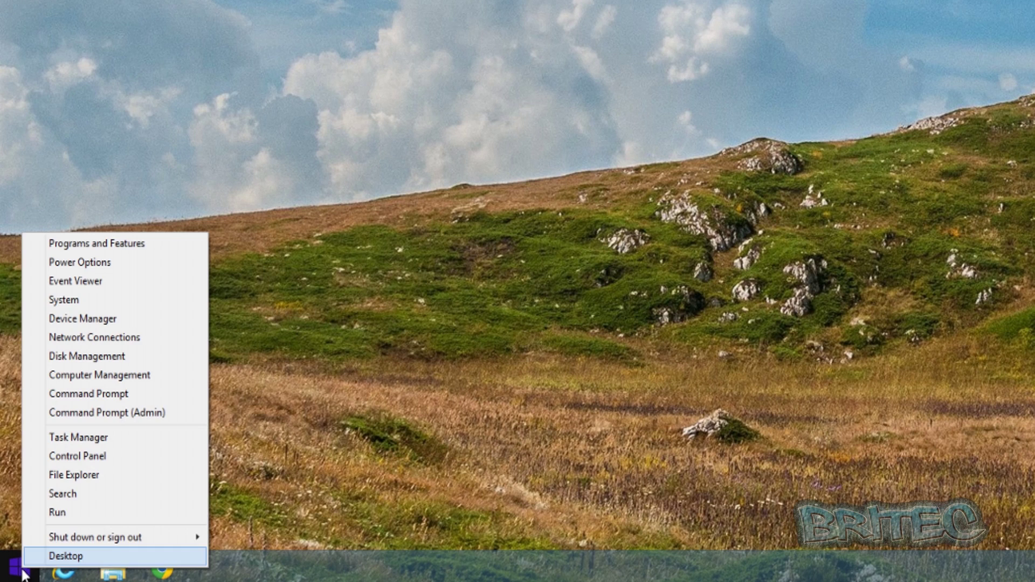
pyautogui.click(80, 514)
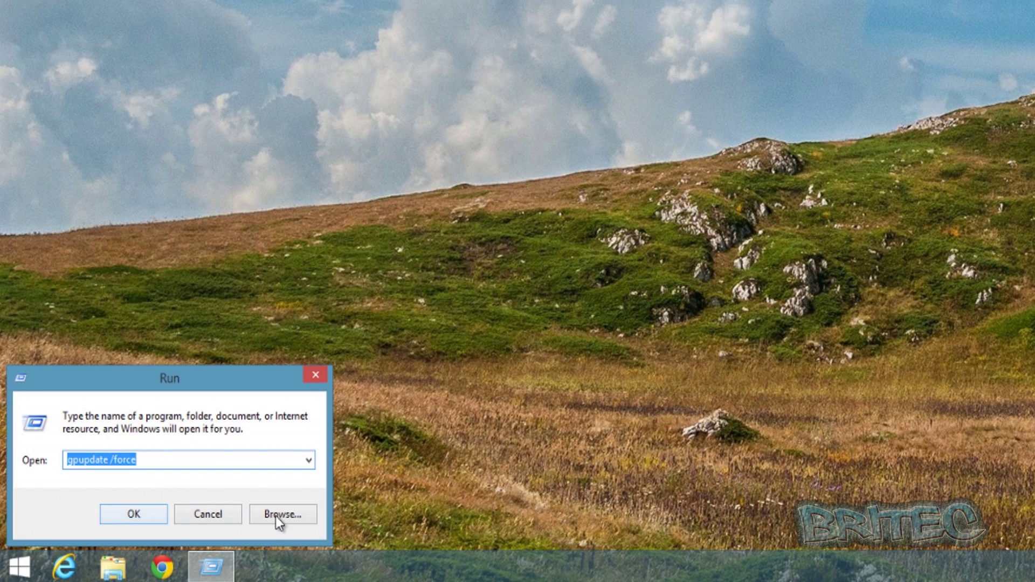
pyautogui.write('regedit')
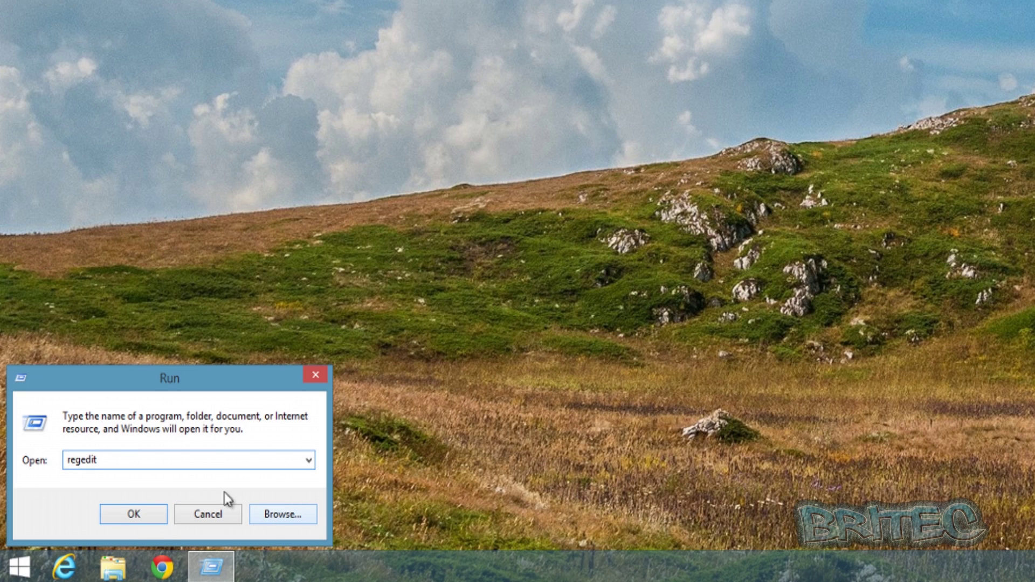
pyautogui.click(135, 513)
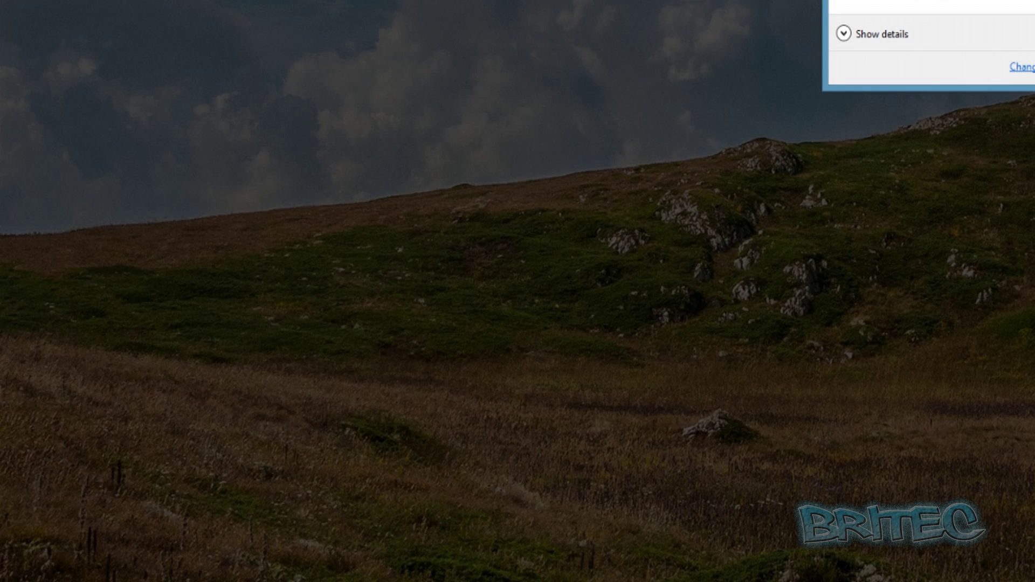
pyautogui.click(1033, 33)
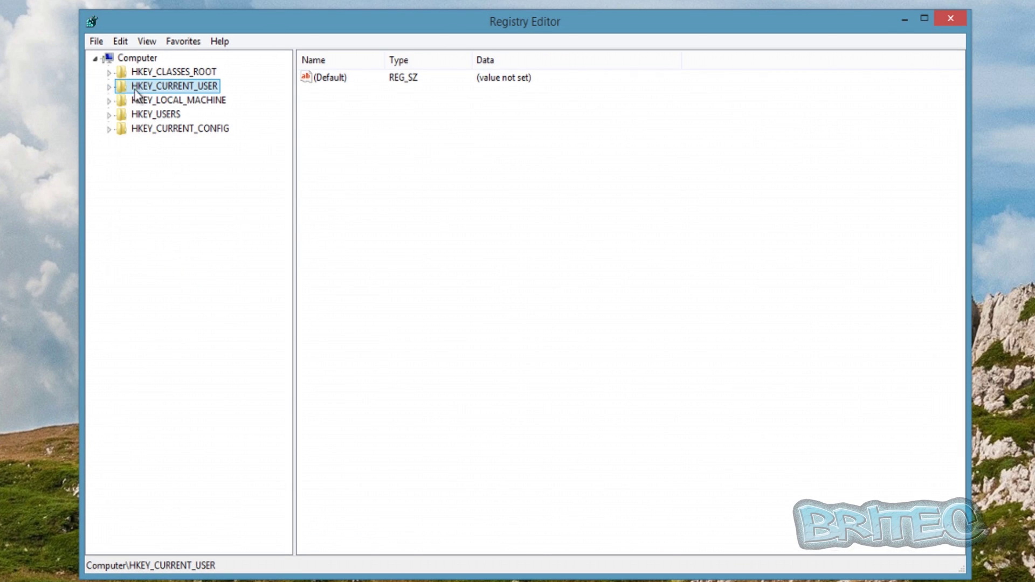
# - Expand HKEY_CURRENT_USER > Software > Policies > Microsoft in the registry tree
pyautogui.click(110, 87)
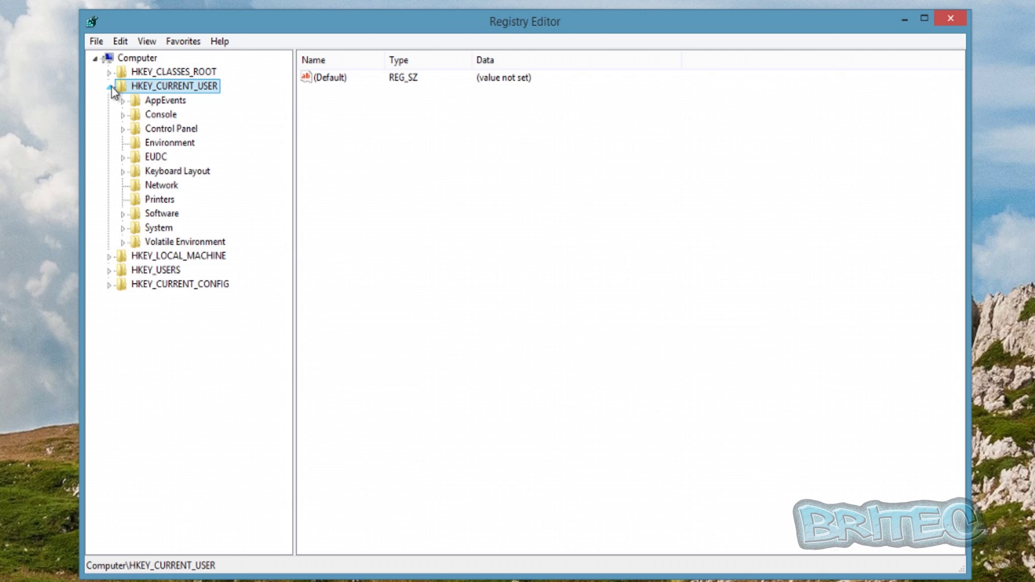
pyautogui.click(123, 214)
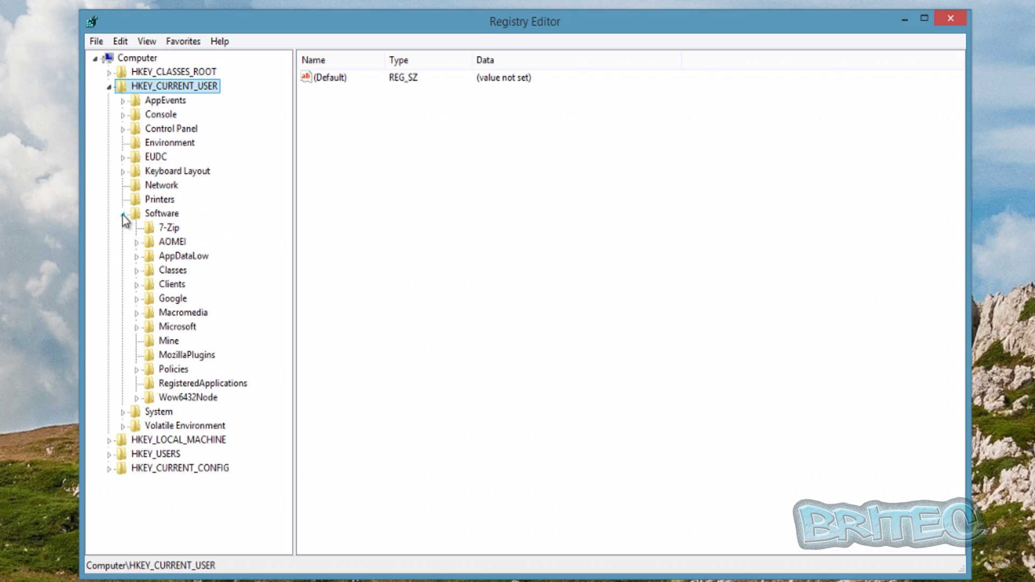
pyautogui.click(137, 370)
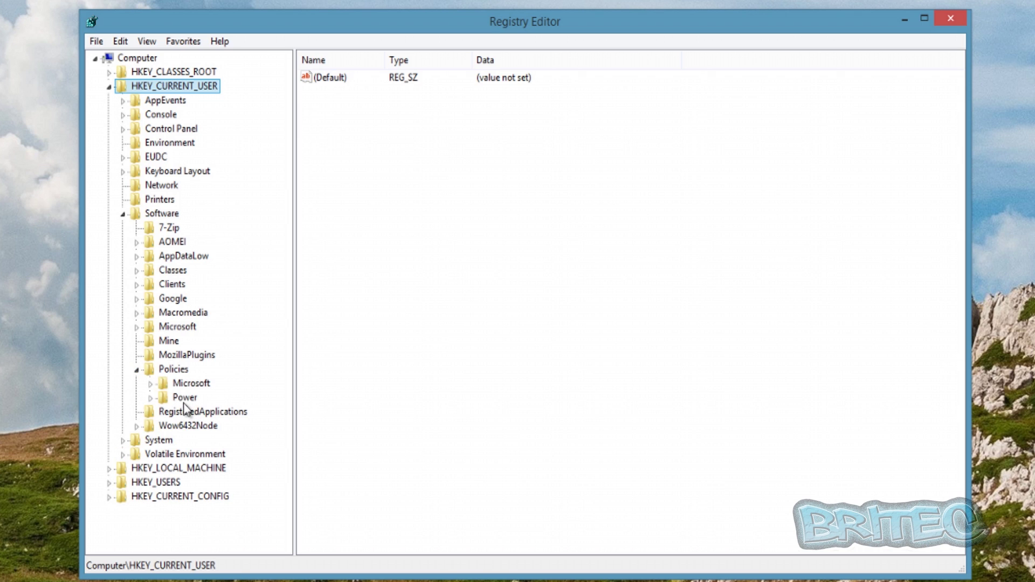
pyautogui.click(151, 384)
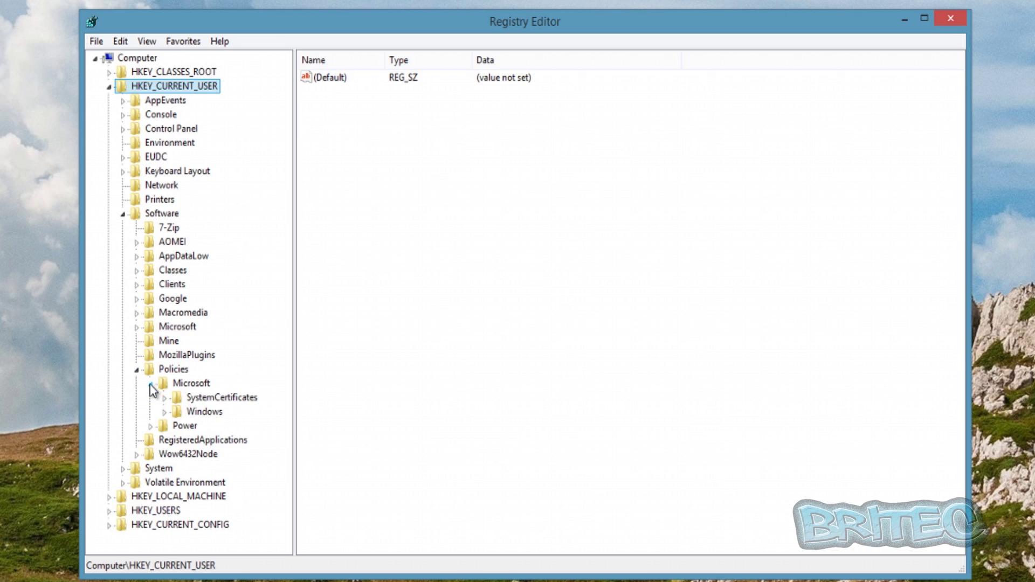
# - Create a new key named WindowsStore under Microsoft
pyautogui.rightClick(189, 384)
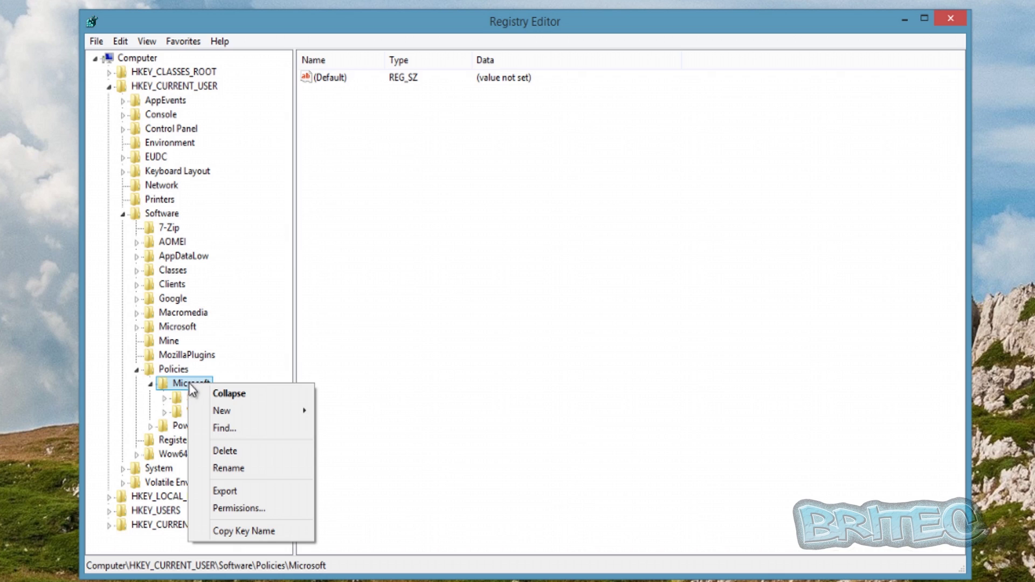
pyautogui.moveTo(219, 411)
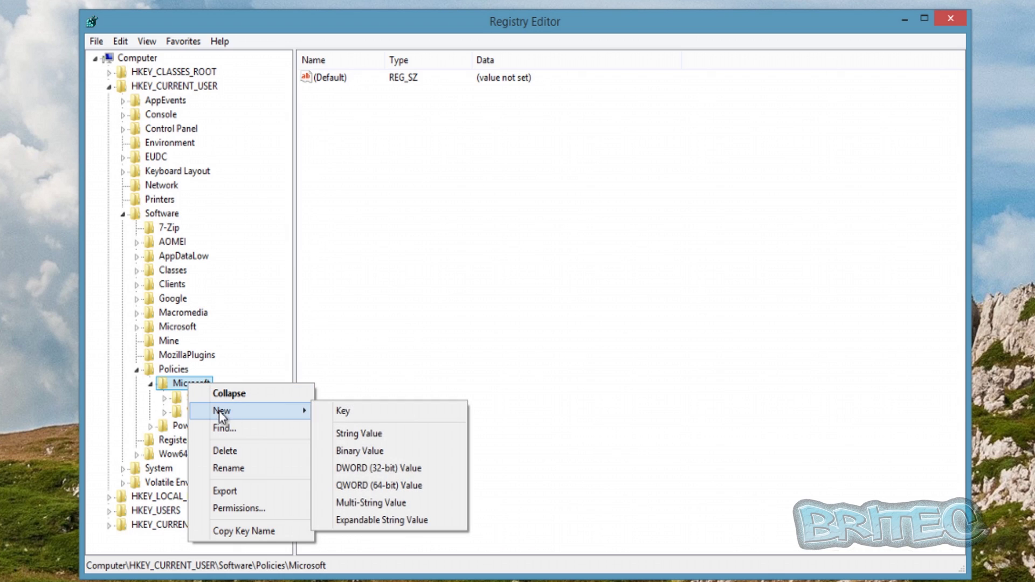
pyautogui.click(350, 409)
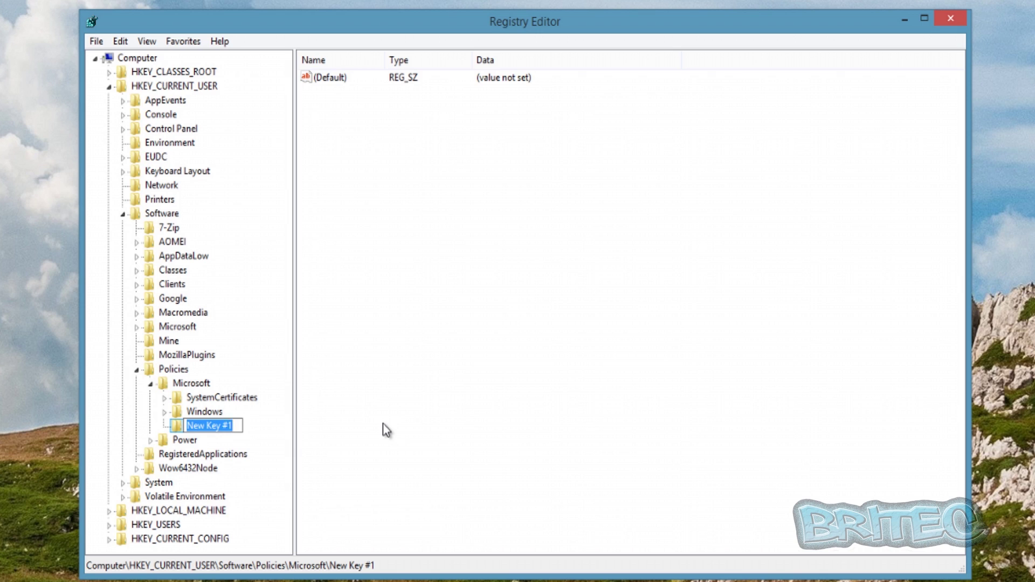
pyautogui.write('Window')
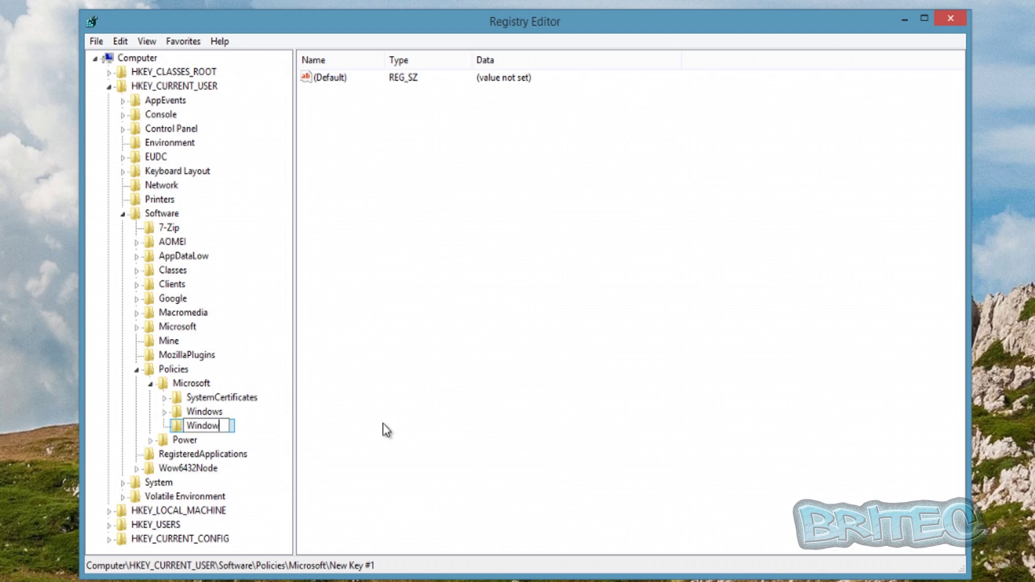
pyautogui.write('sStore')
pyautogui.press('Return')
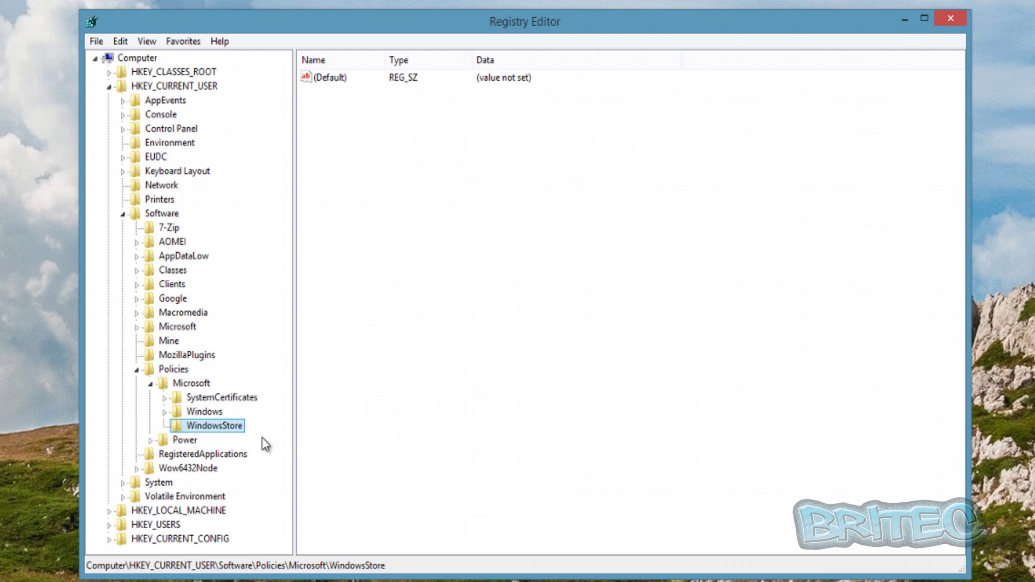
pyautogui.rightClick(215, 425)
# - Add a DWORD (32-bit) value named RemoveWindowsStore under the WindowsStore key
pyautogui.moveTo(274, 452)
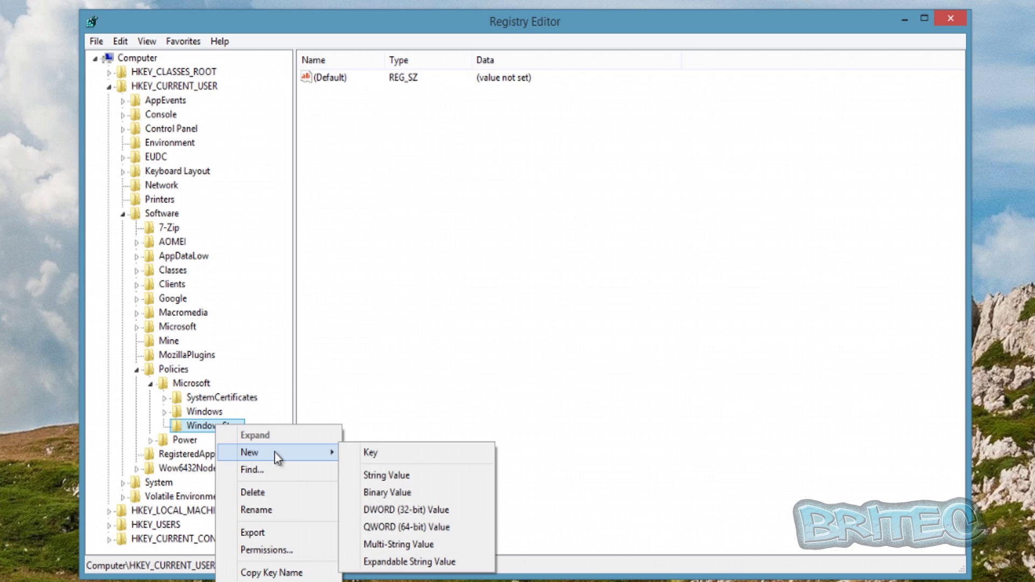
pyautogui.click(416, 512)
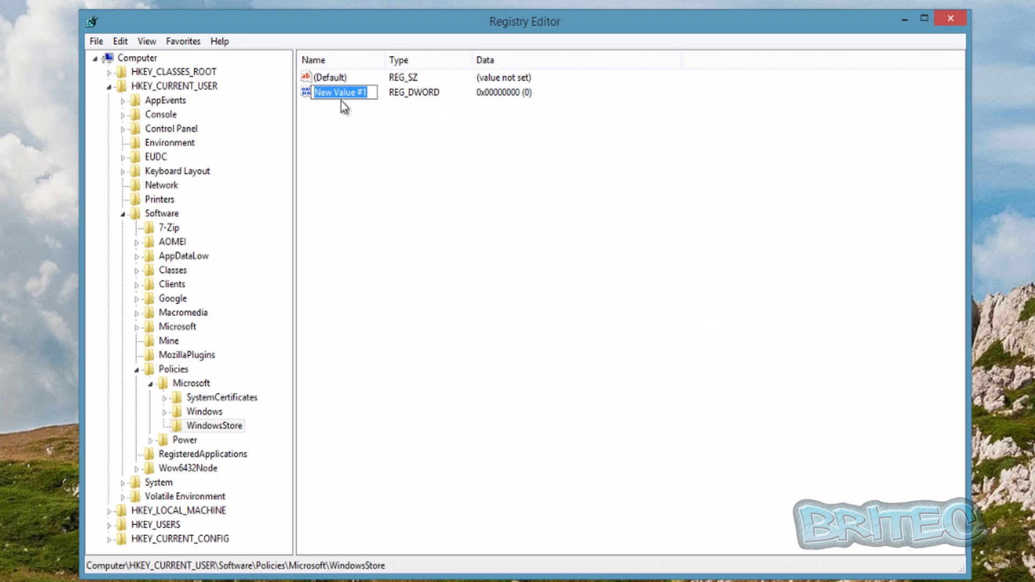
pyautogui.write('RemoveWindows')
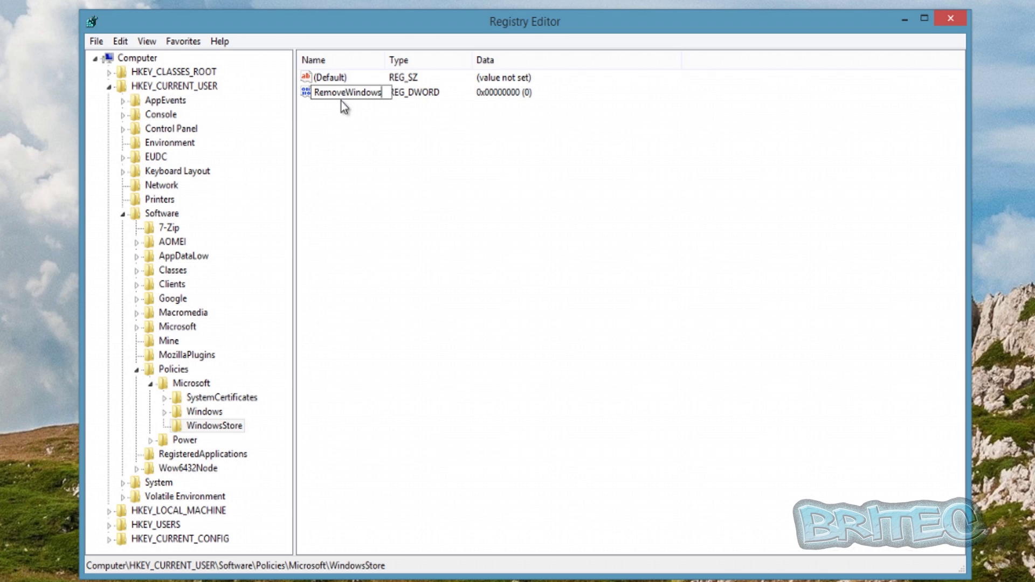
pyautogui.write('Store')
pyautogui.press('Return')
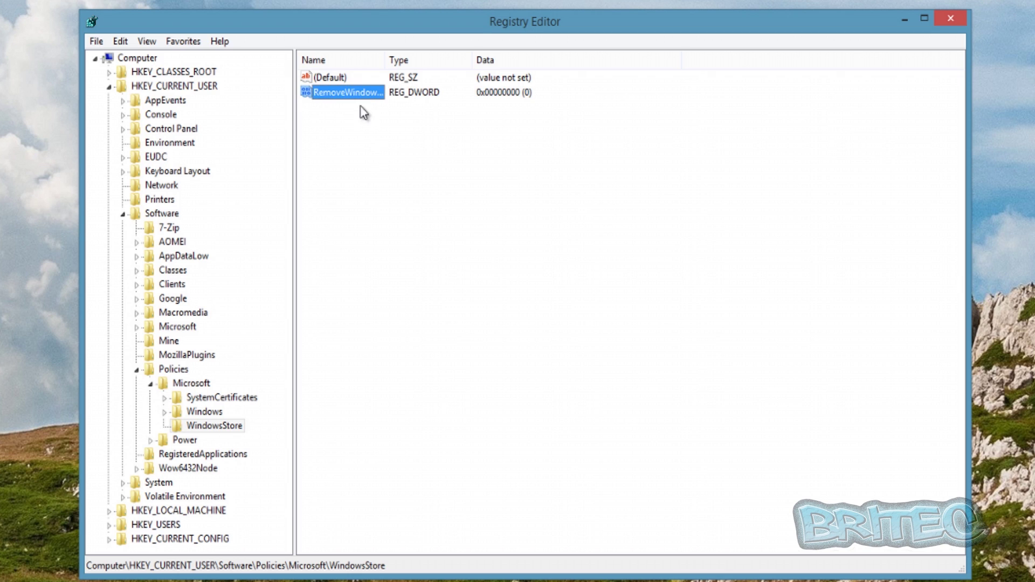
# - Set RemoveWindowsStore's value data to 1 and minimise Registry Editor
pyautogui.doubleClick(360, 92)
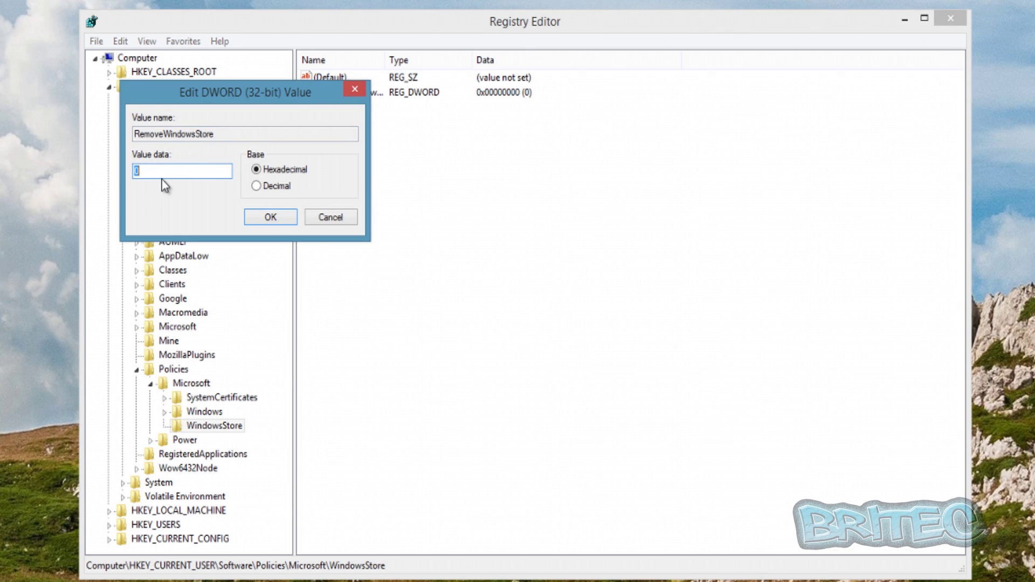
pyautogui.write('1')
pyautogui.click(266, 223)
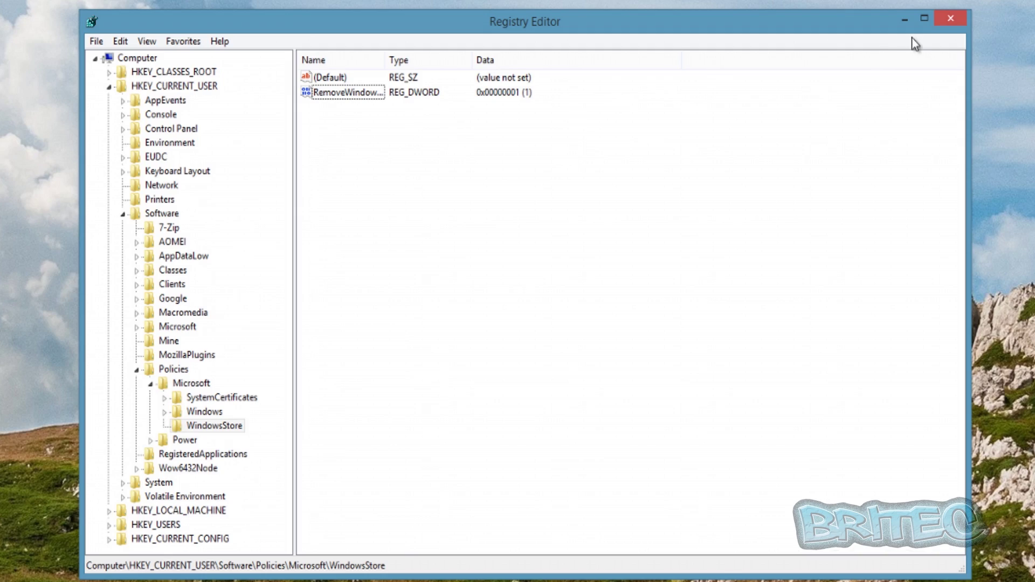
pyautogui.click(903, 20)
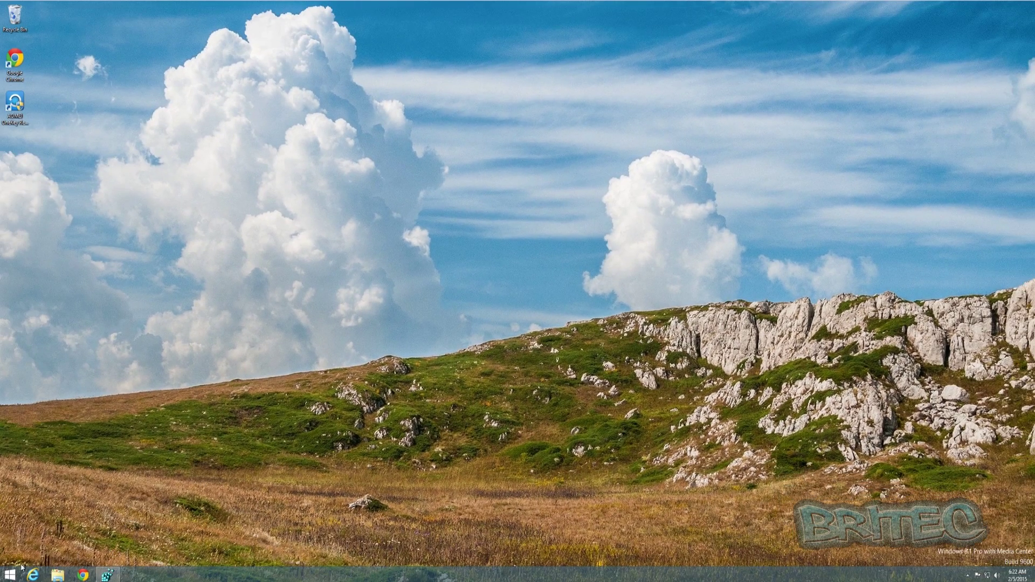
# - Launch the Store tile from the Start screen to test the block
pyautogui.click(10, 574)
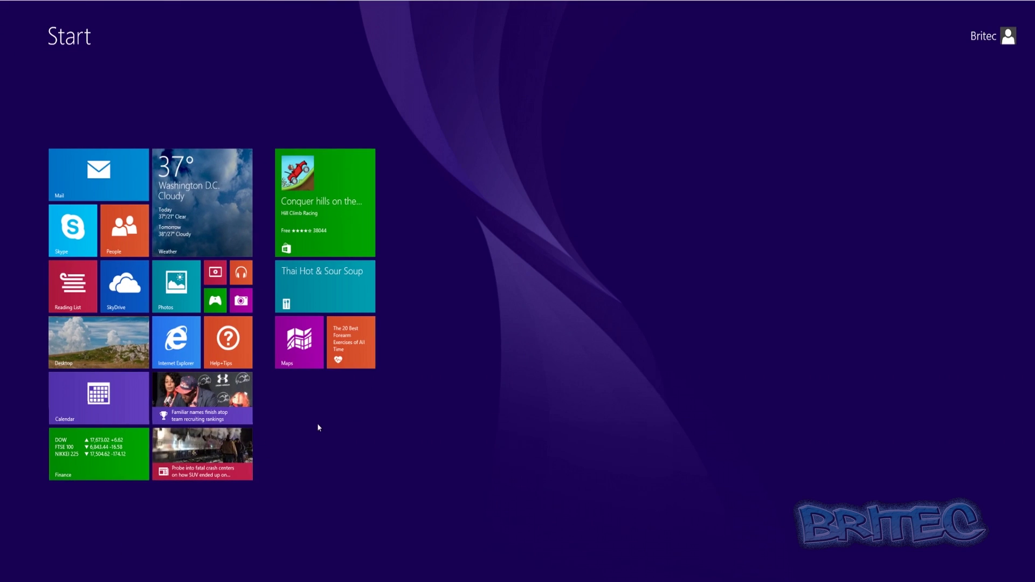
pyautogui.click(330, 228)
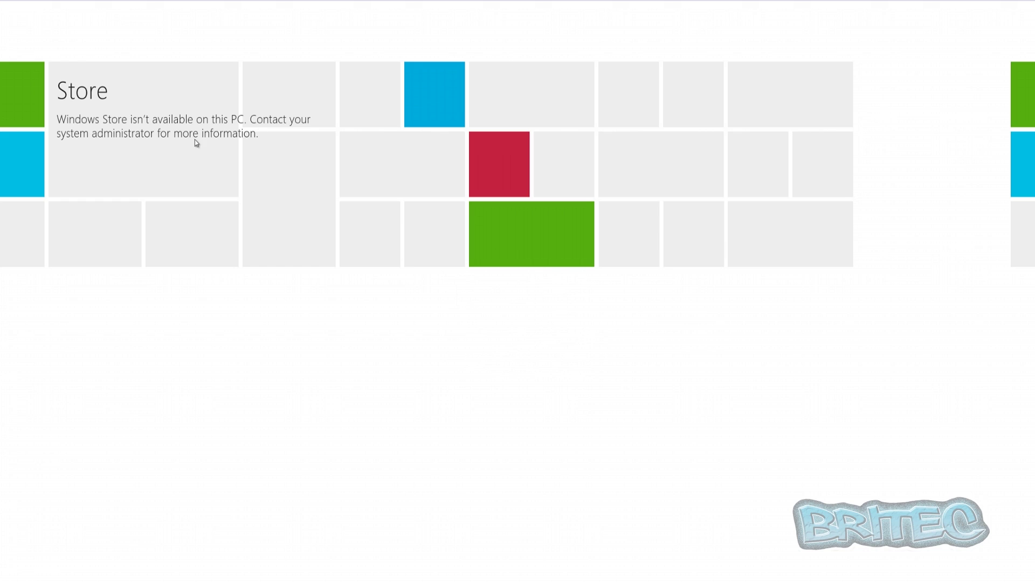
# - Switch from the blocked Store app back to the desktop via the top-left corner
pyautogui.click(16, 13)
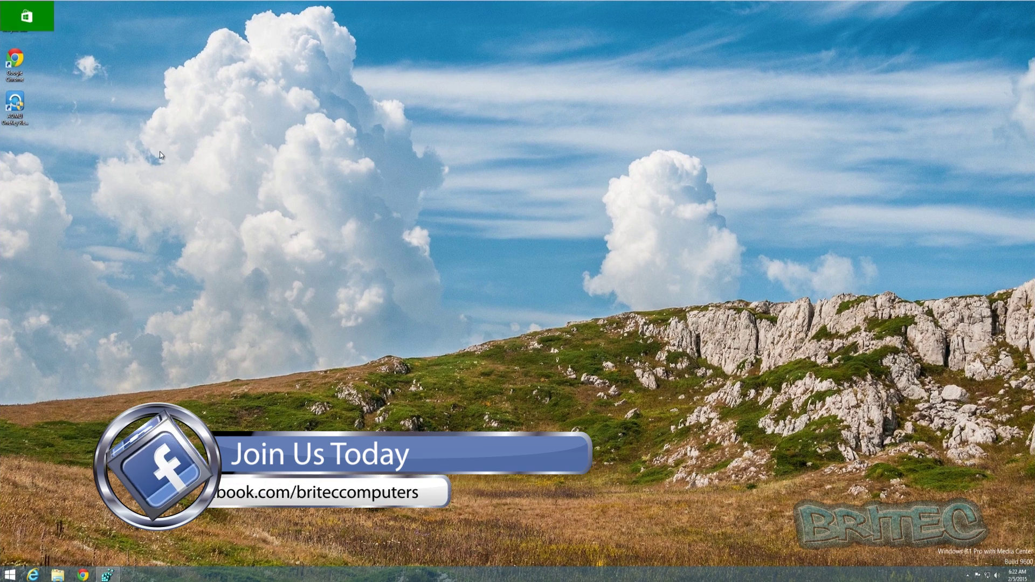